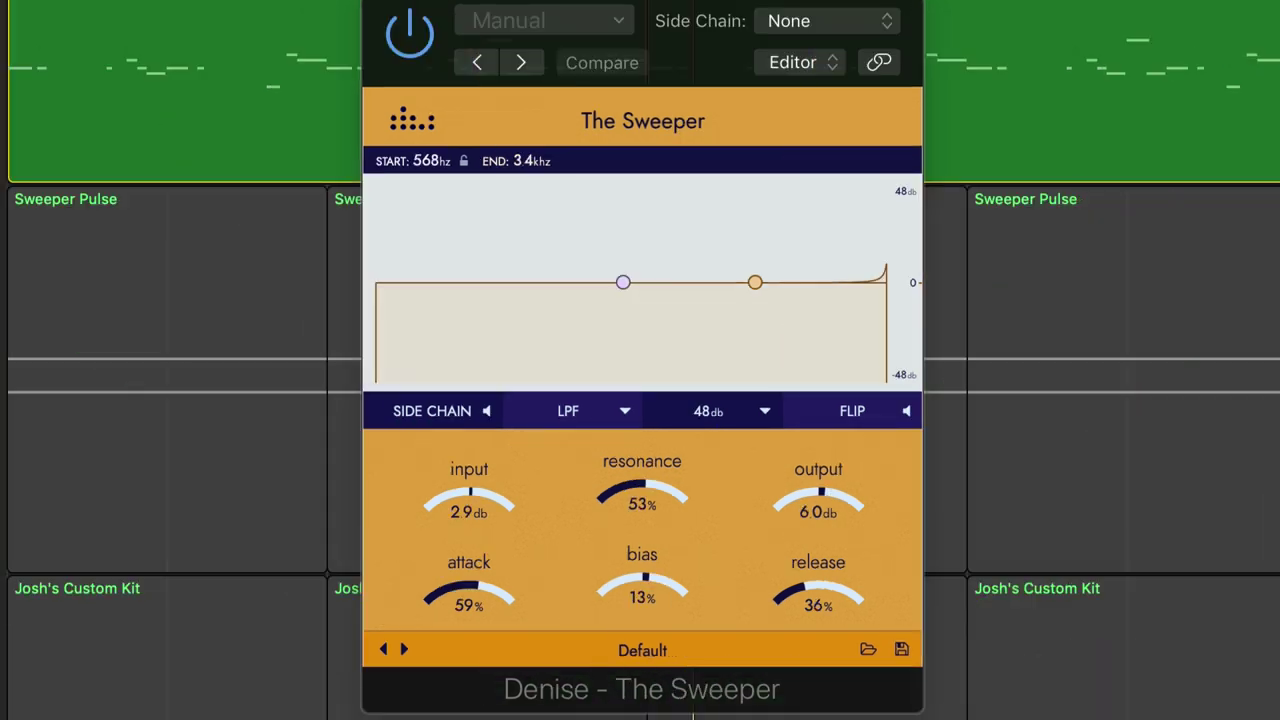
# Step: Compare the Sweeper bypassed and active, audition a high-pass, then return to low-pass
pyautogui.click(412, 46)
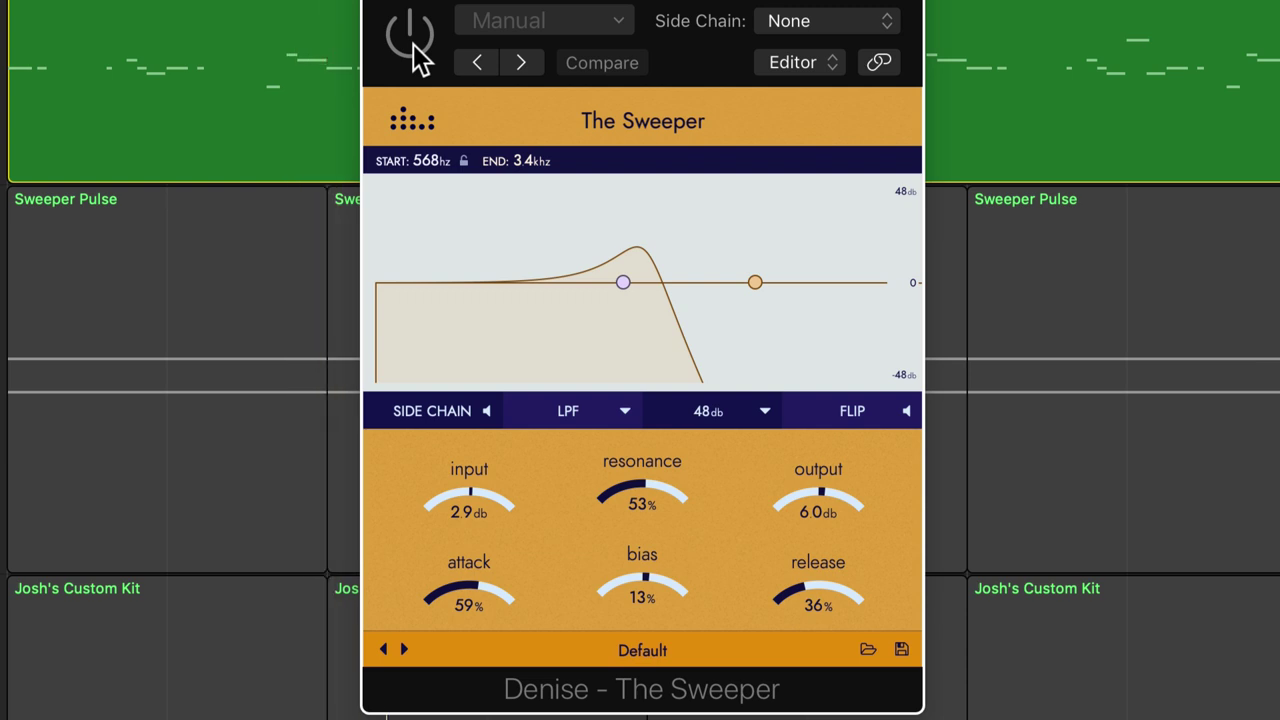
pyautogui.click(411, 42)
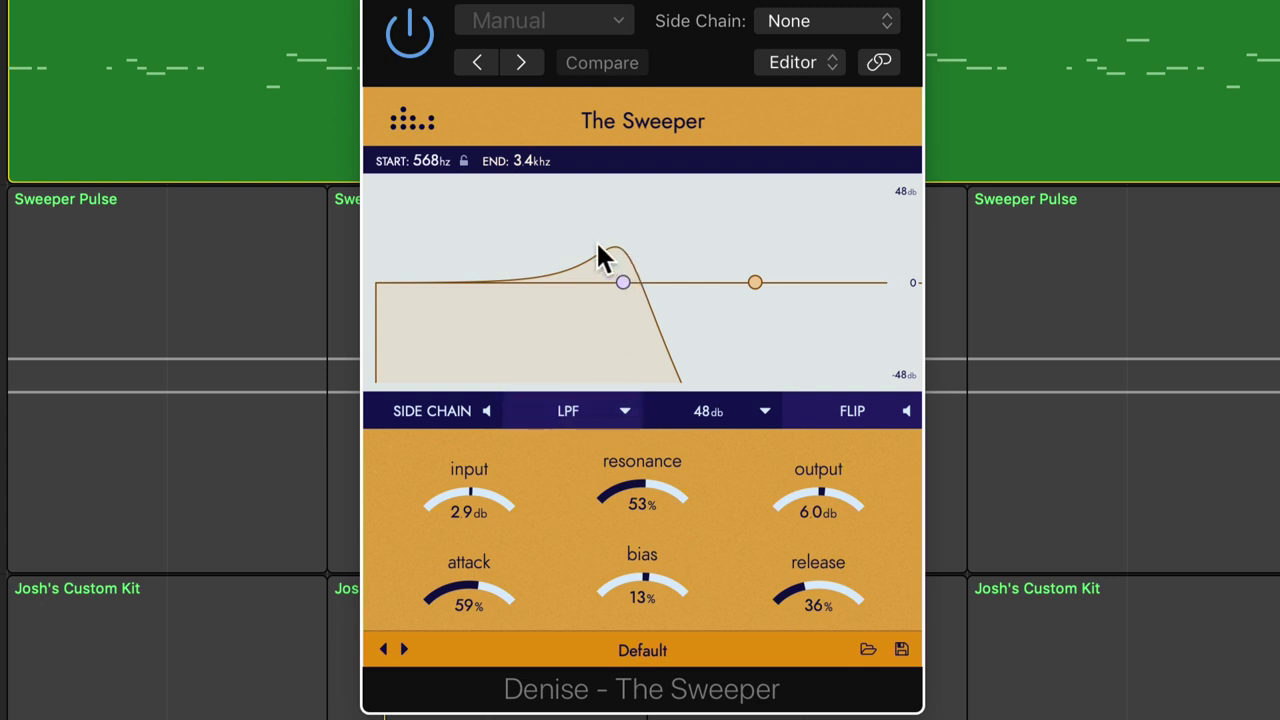
pyautogui.click(621, 411)
pyautogui.click(596, 484)
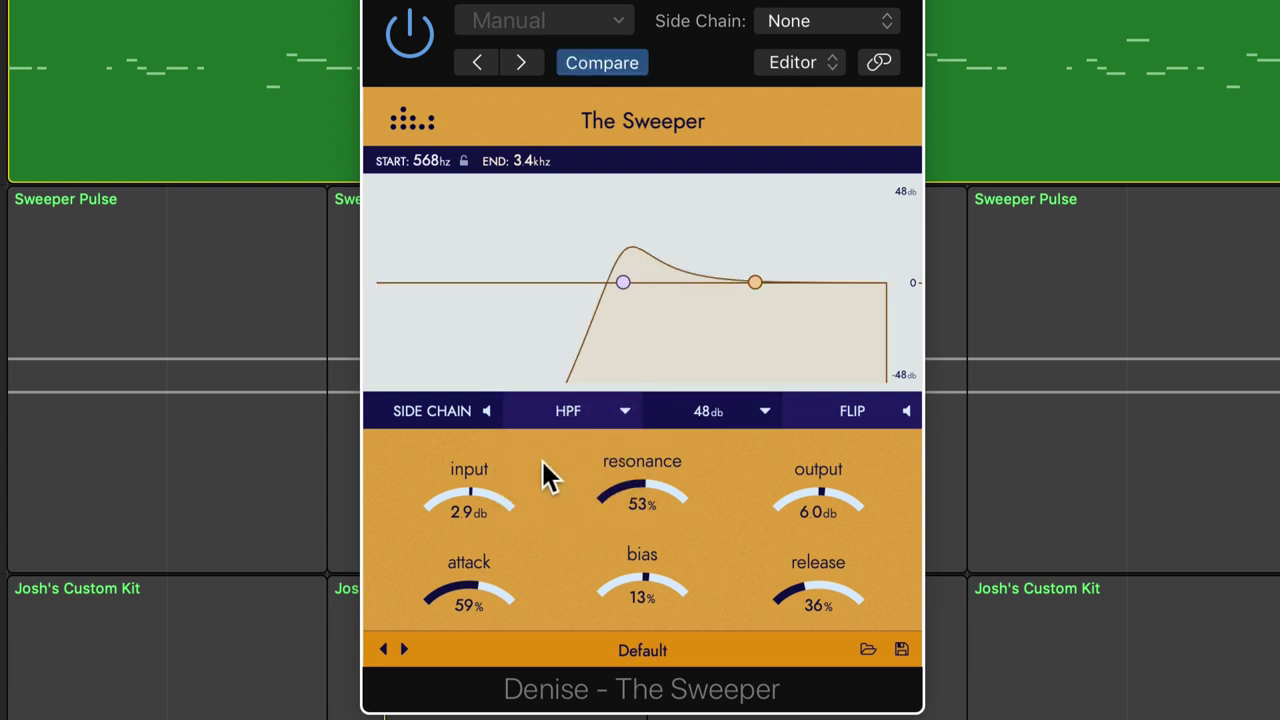
pyautogui.press('space')
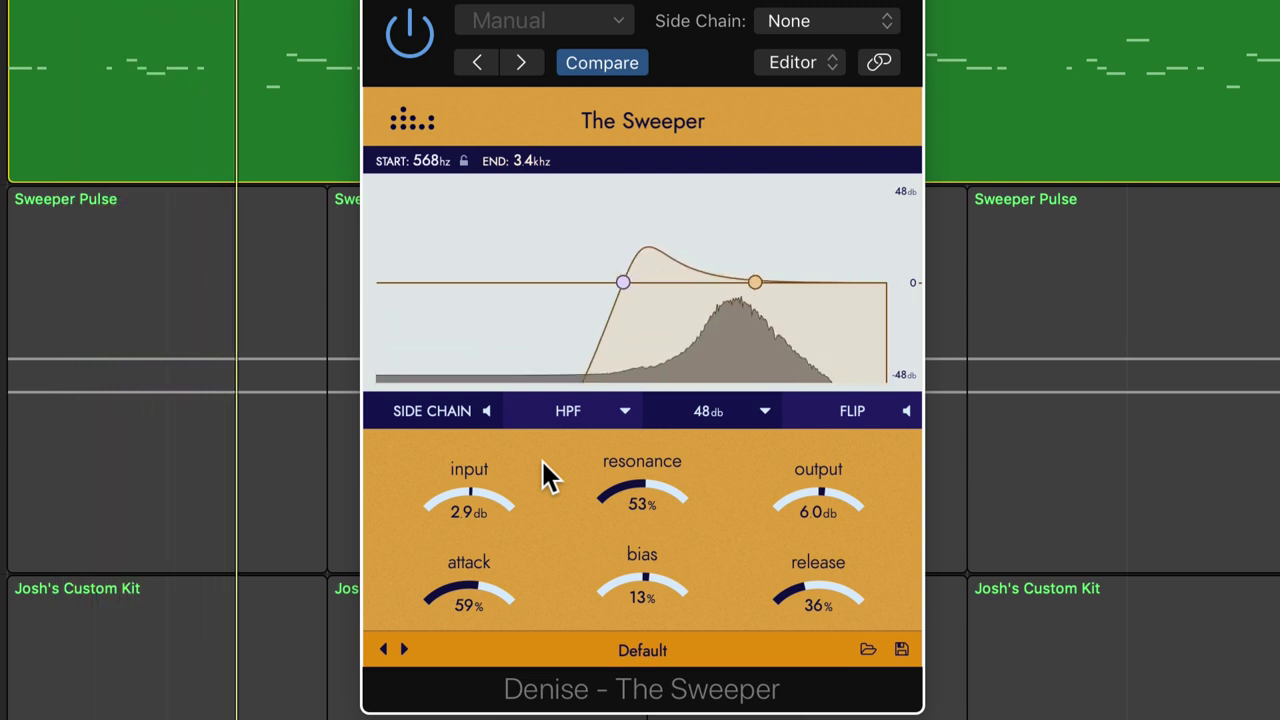
pyautogui.click(621, 411)
pyautogui.click(596, 458)
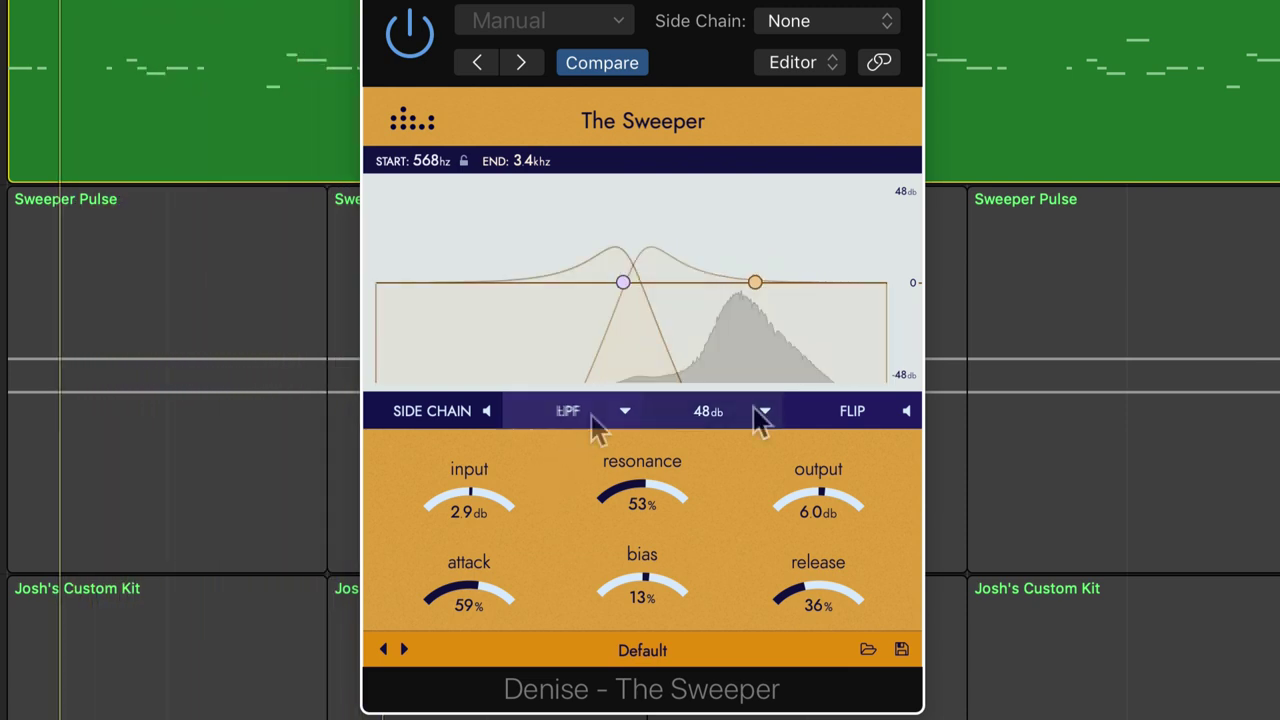
# Step: Audition a 12 dB filter slope, then set the slope back to 48 dB
pyautogui.click(757, 418)
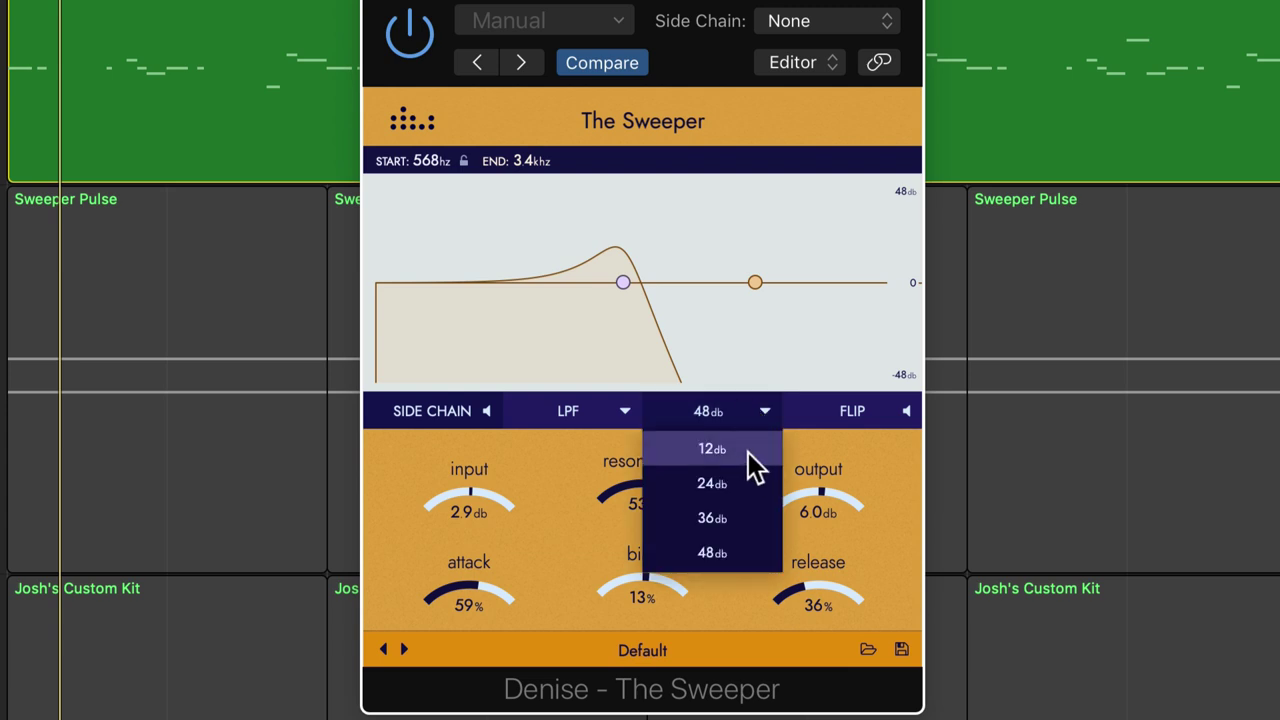
pyautogui.click(753, 449)
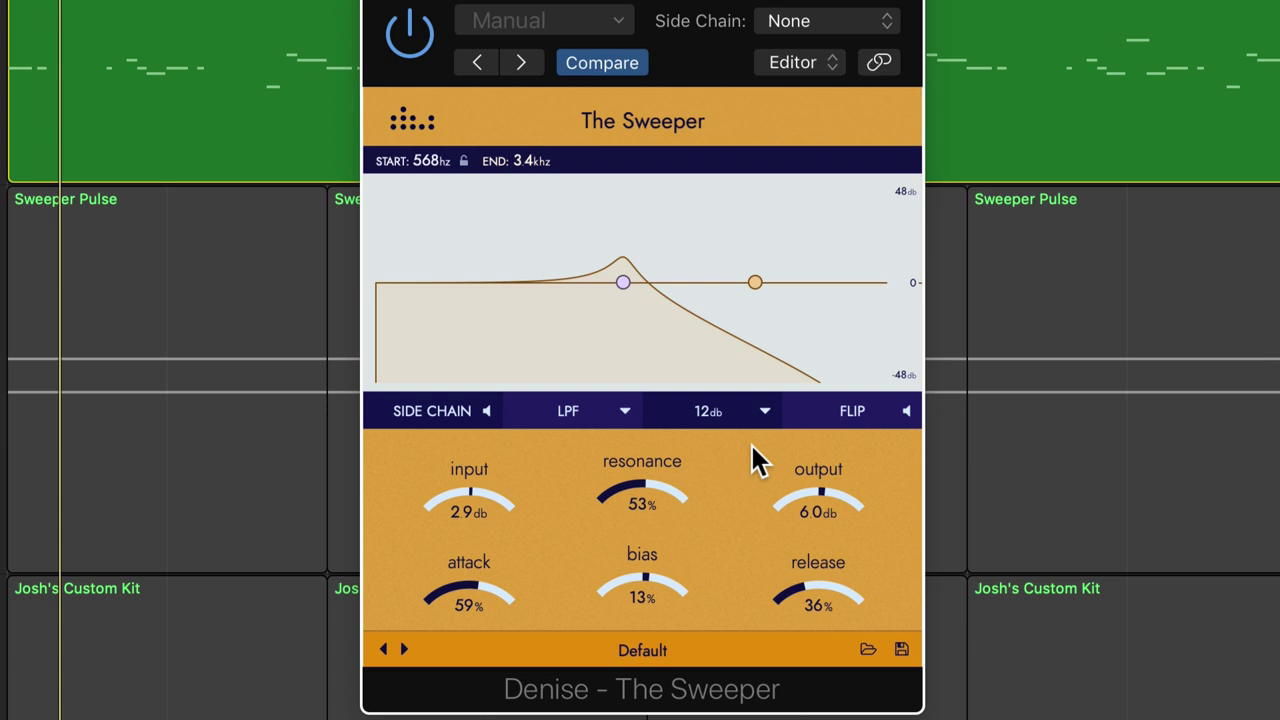
pyautogui.press('space')
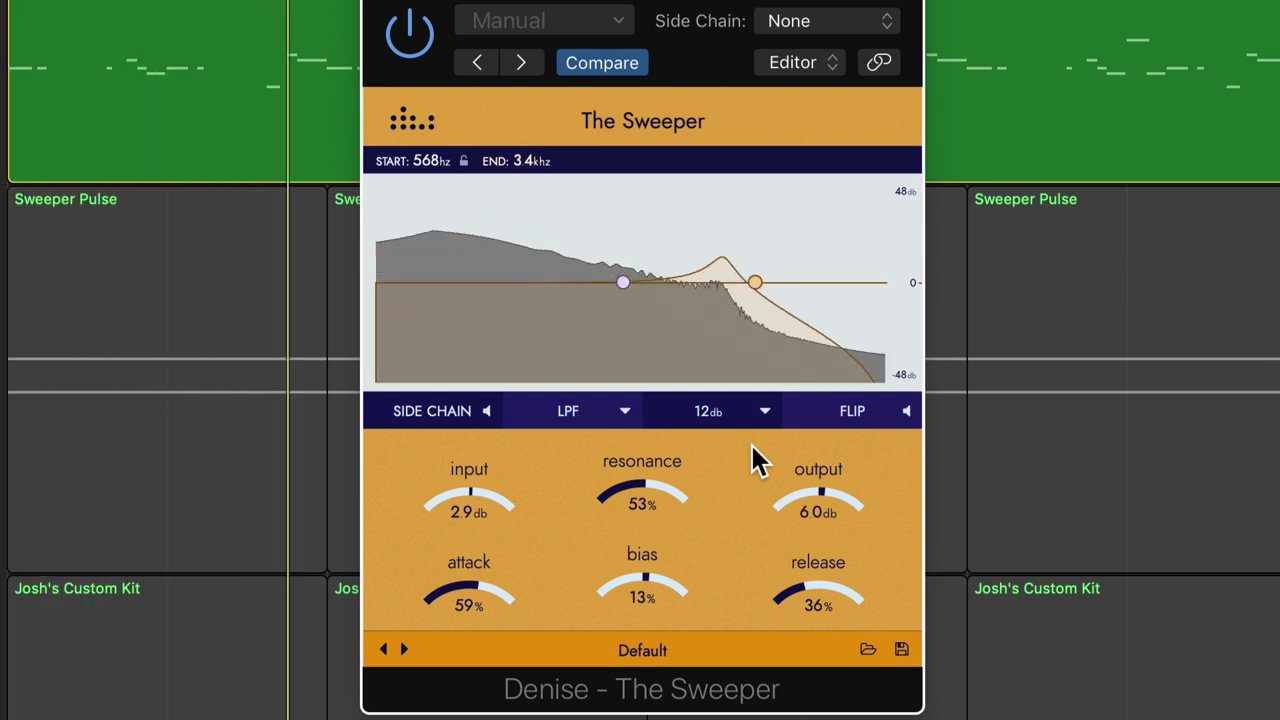
pyautogui.click(753, 417)
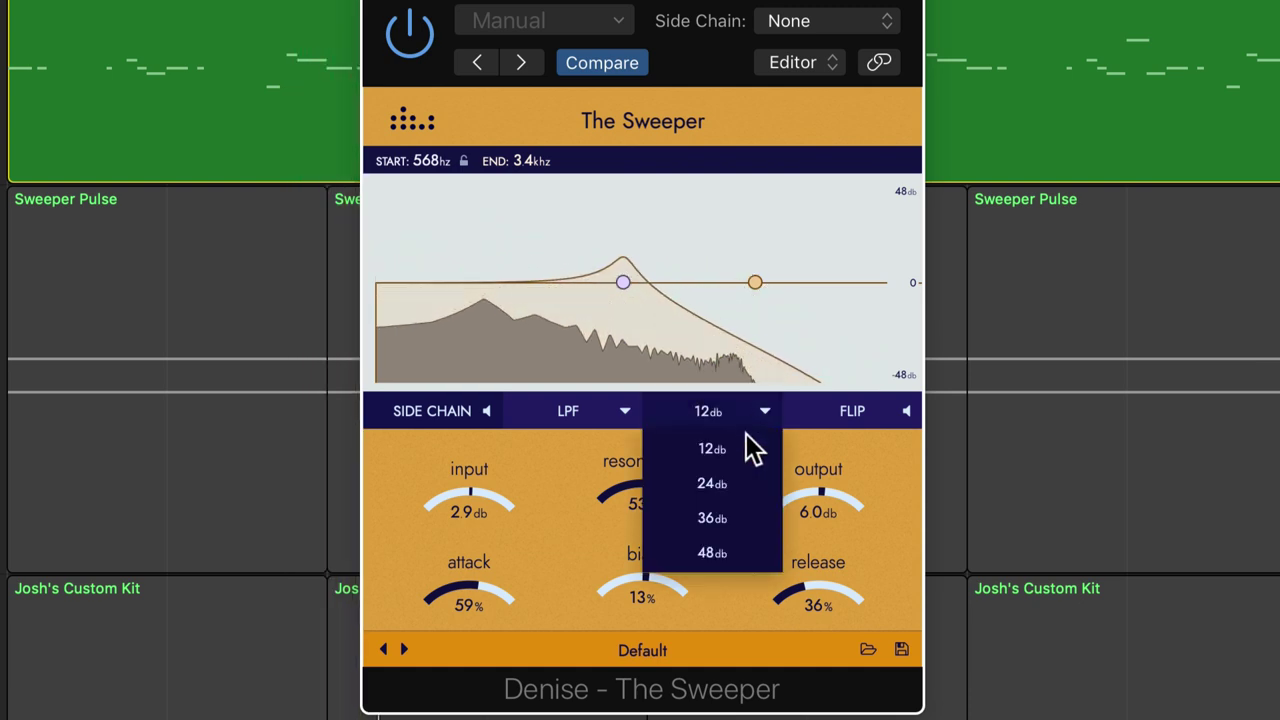
pyautogui.click(748, 553)
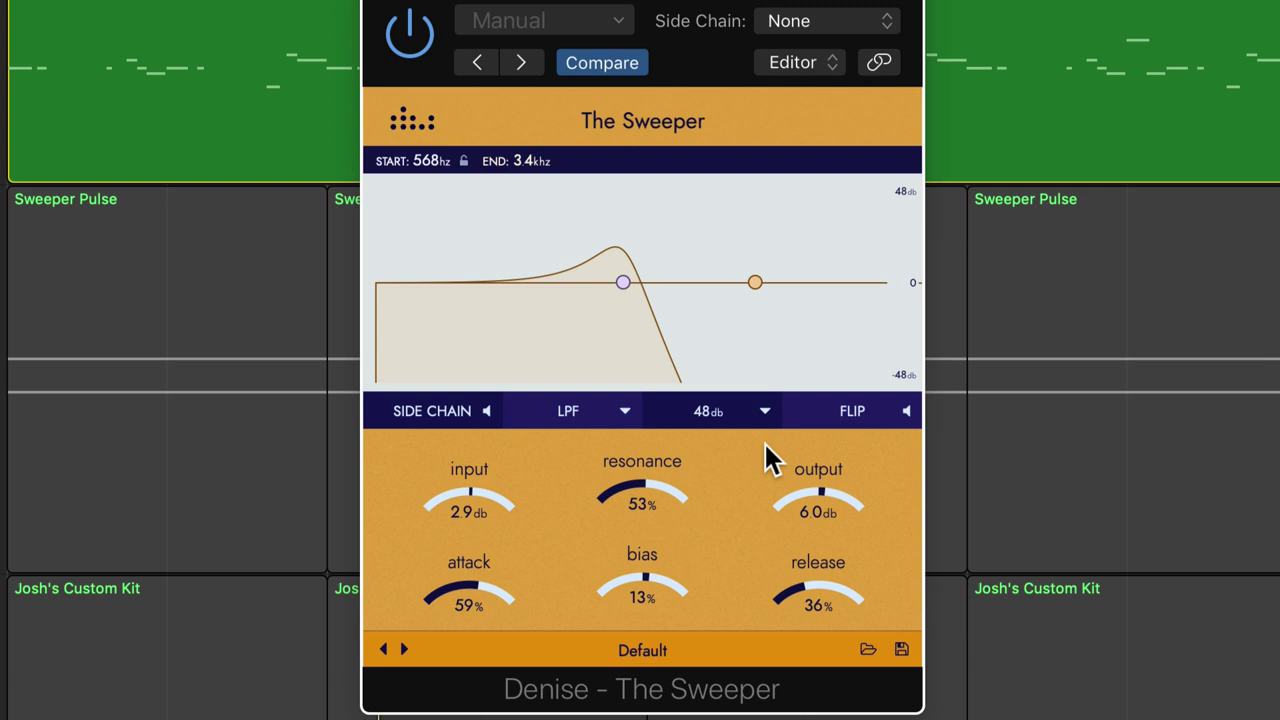
pyautogui.press('space')
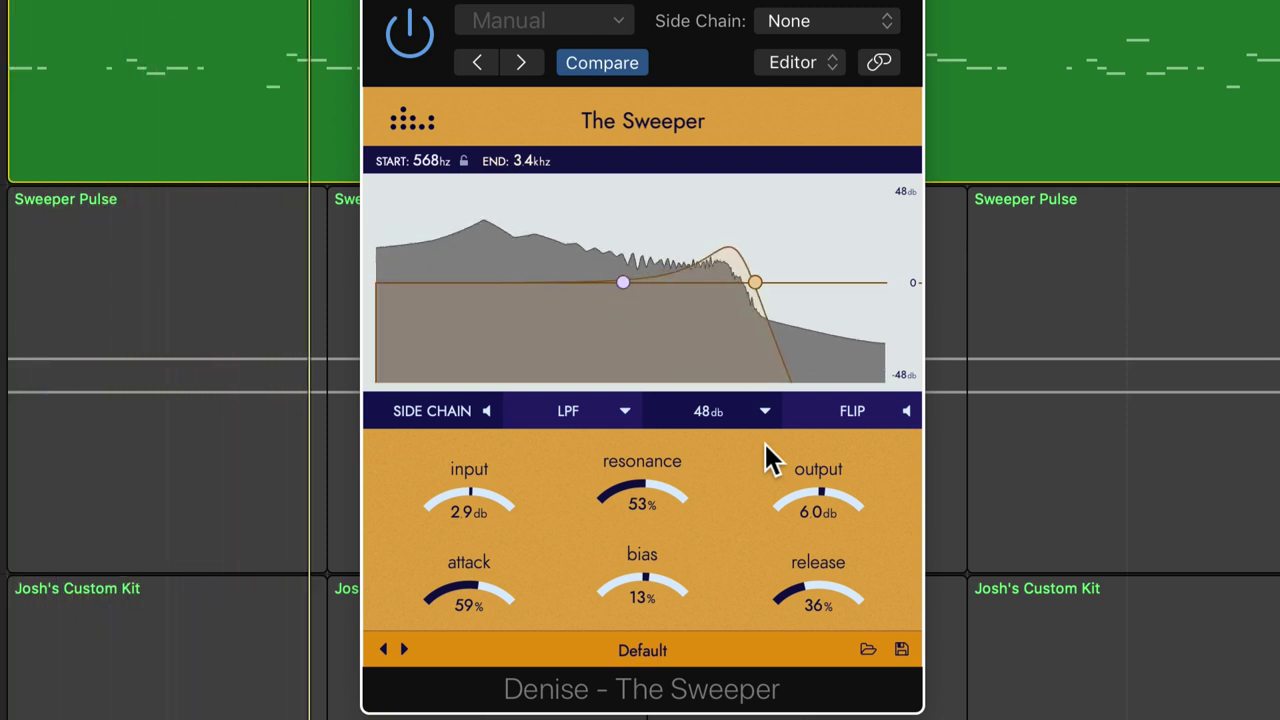
# Step: Drag the sweep range to 182 Hz–4.4 kHz while auditioning playback
pyautogui.moveTo(607, 283)
pyautogui.mouseDown()
pyautogui.moveTo(564, 282)
pyautogui.moveTo(699, 286)
pyautogui.moveTo(565, 285)
pyautogui.moveTo(699, 298)
pyautogui.moveTo(614, 299)
pyautogui.mouseUp()
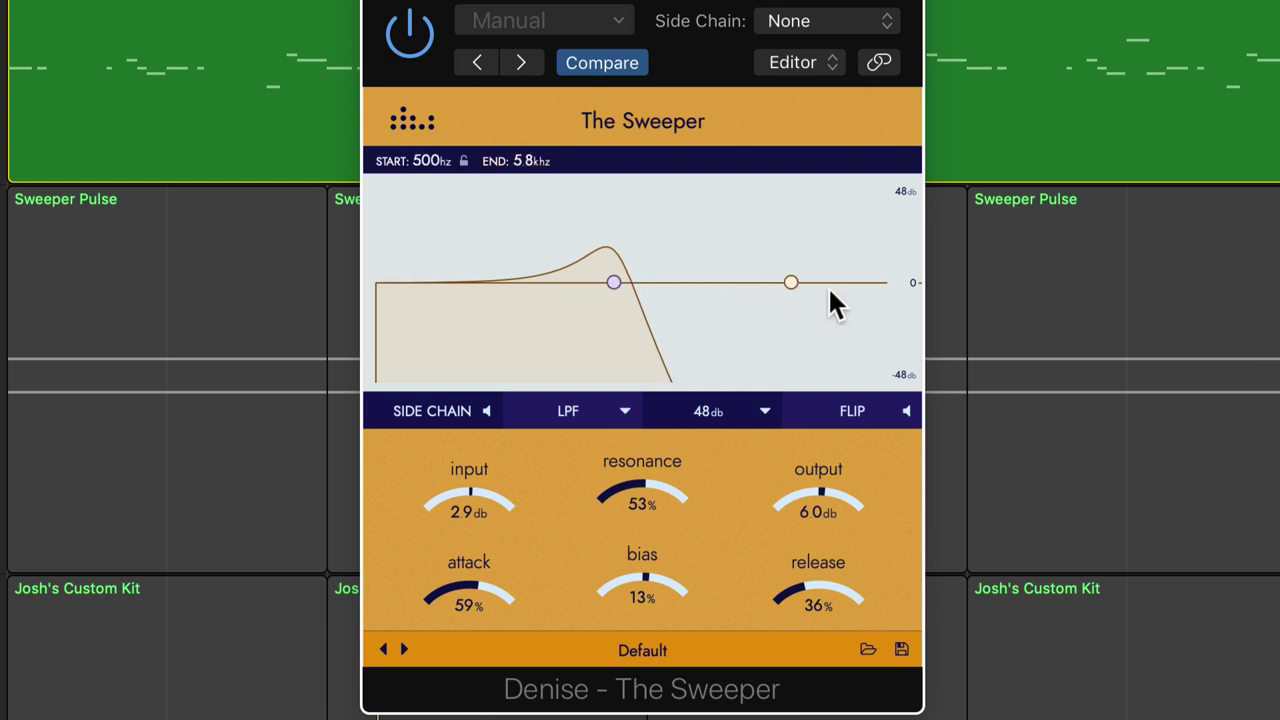
pyautogui.moveTo(800, 292); pyautogui.dragTo(766, 307)
pyautogui.press('space')
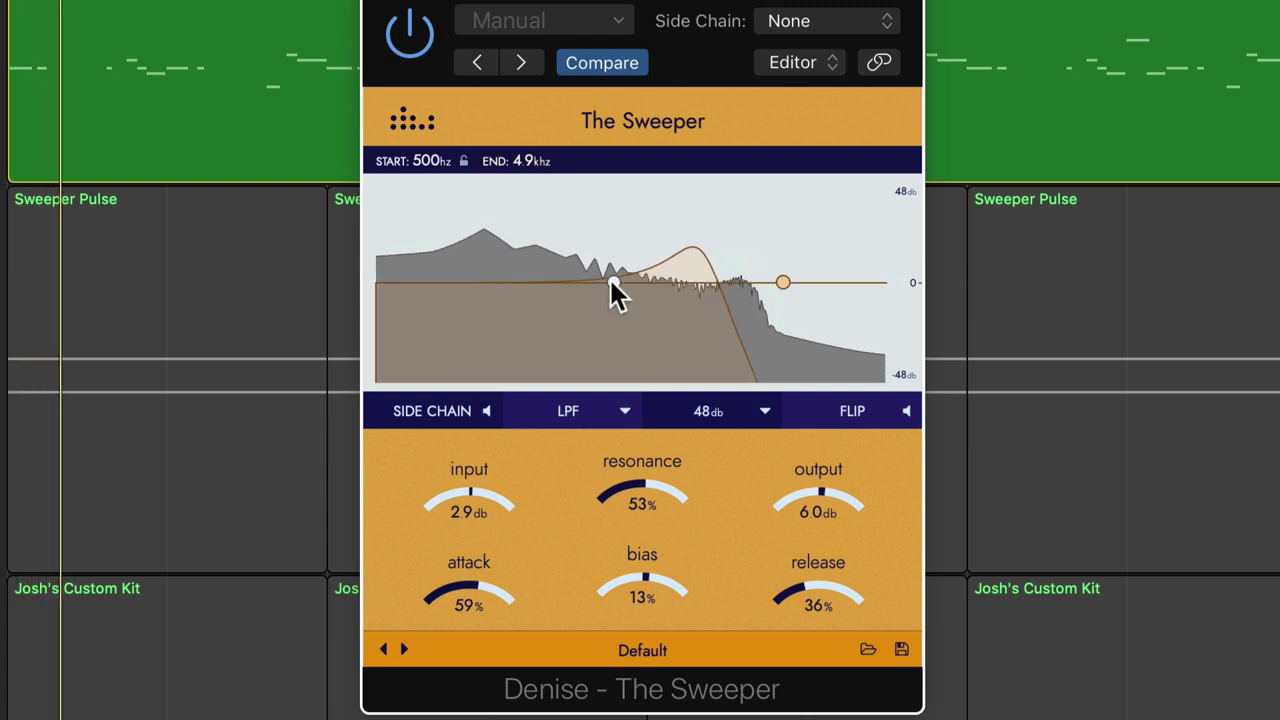
pyautogui.moveTo(611, 285); pyautogui.dragTo(480, 288)
pyautogui.moveTo(782, 284); pyautogui.dragTo(680, 297)
pyautogui.moveTo(481, 282); pyautogui.dragTo(539, 284)
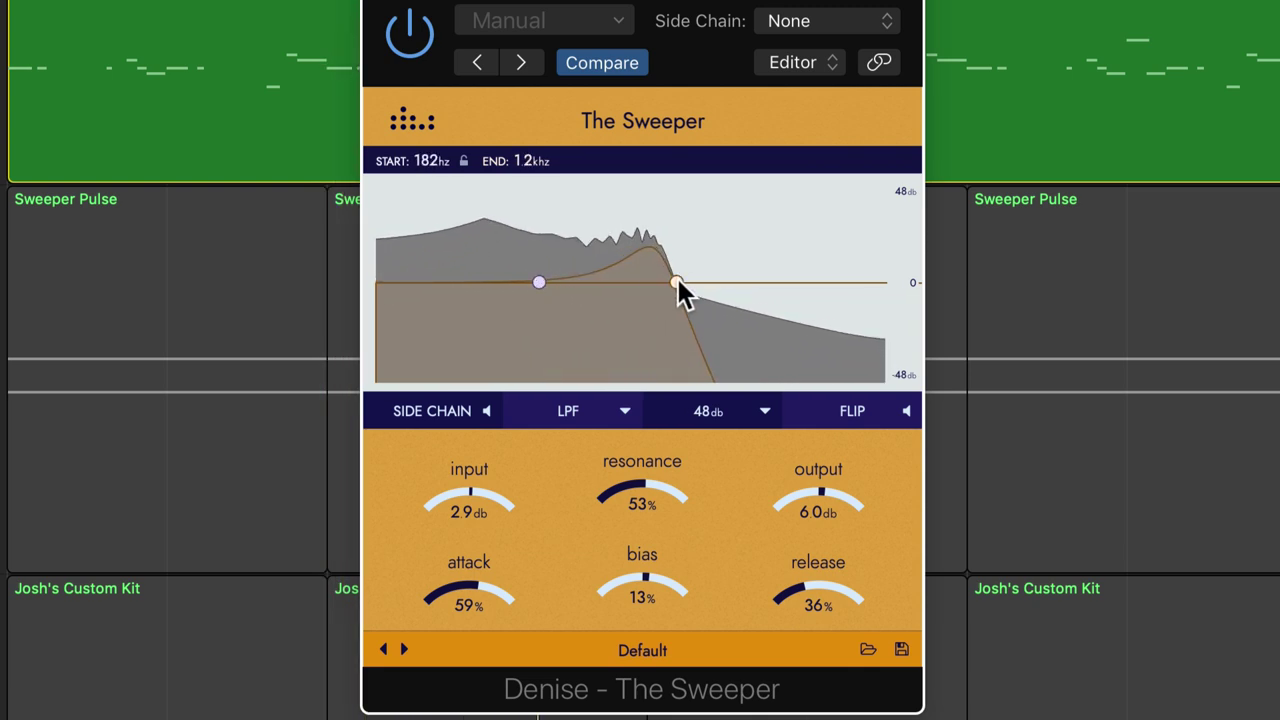
pyautogui.moveTo(679, 285); pyautogui.dragTo(773, 277)
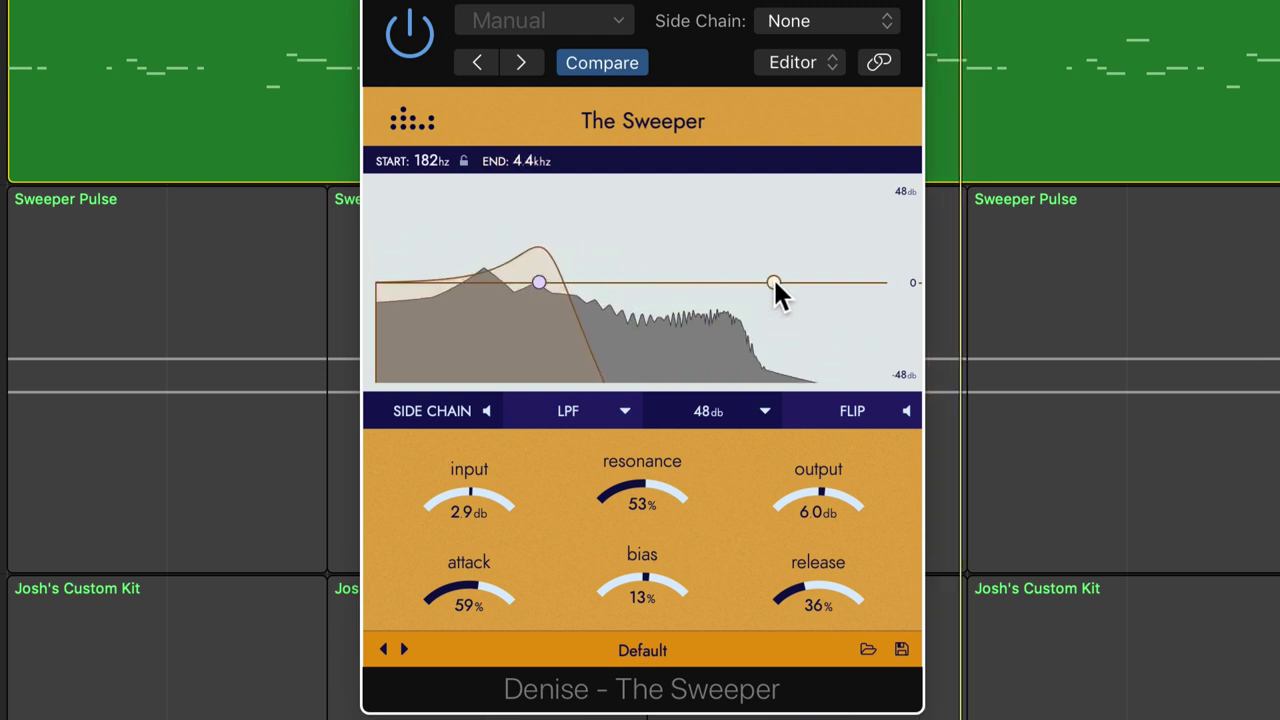
pyautogui.press('space')
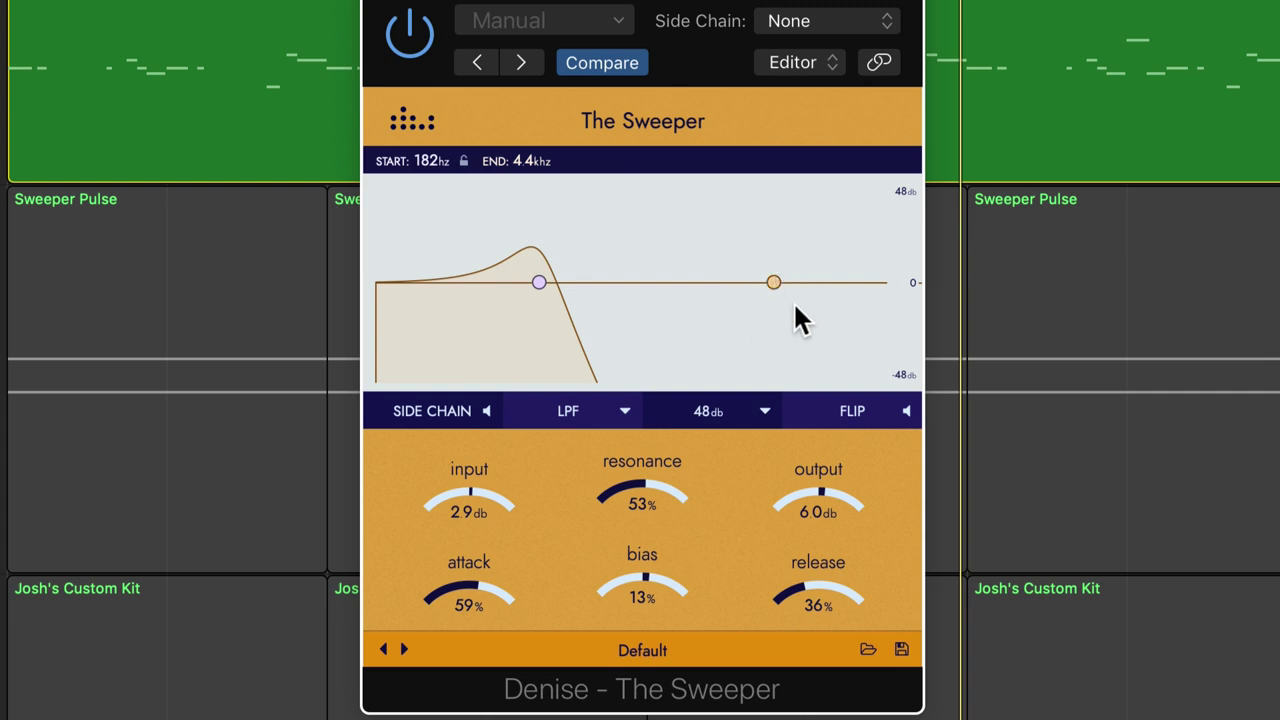
# Step: Flip the sweep, narrow it to 403 Hz–3.3 kHz and raise resonance to 62%
pyautogui.click(870, 412)
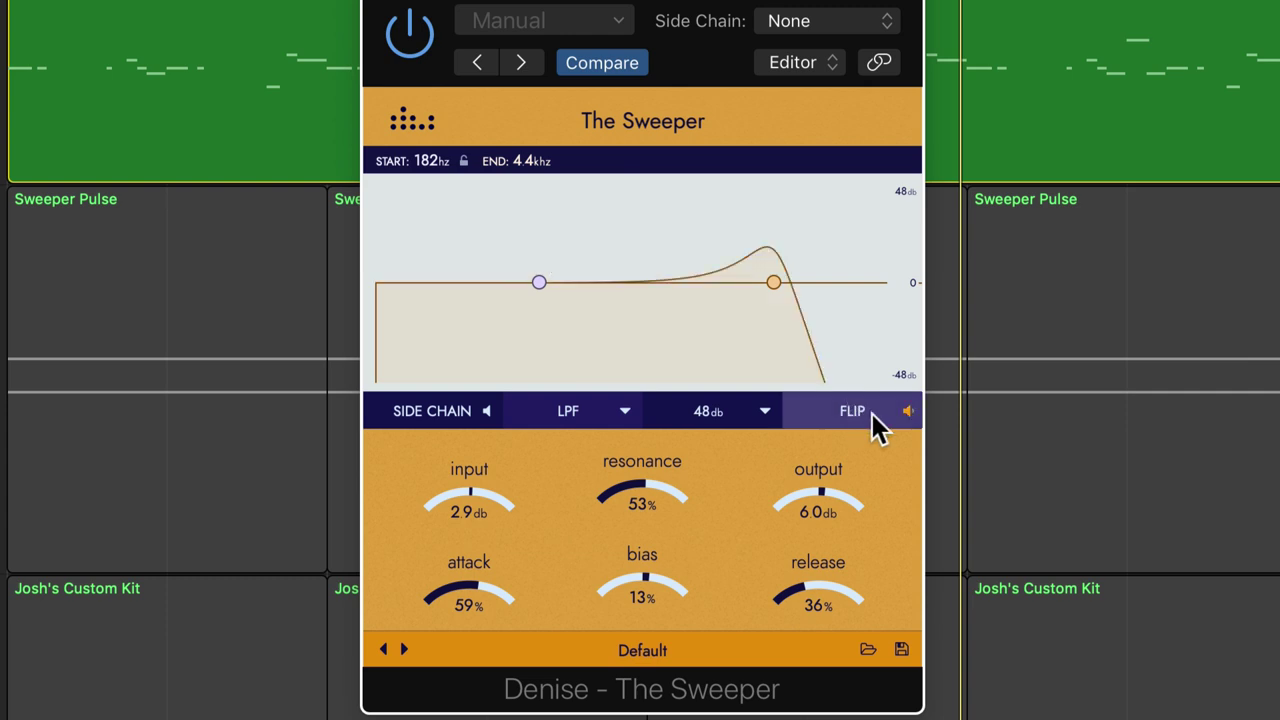
pyautogui.press('space')
pyautogui.moveTo(537, 281); pyautogui.dragTo(613, 278)
pyautogui.moveTo(771, 280); pyautogui.dragTo(709, 282)
pyautogui.moveTo(613, 282); pyautogui.dragTo(596, 284)
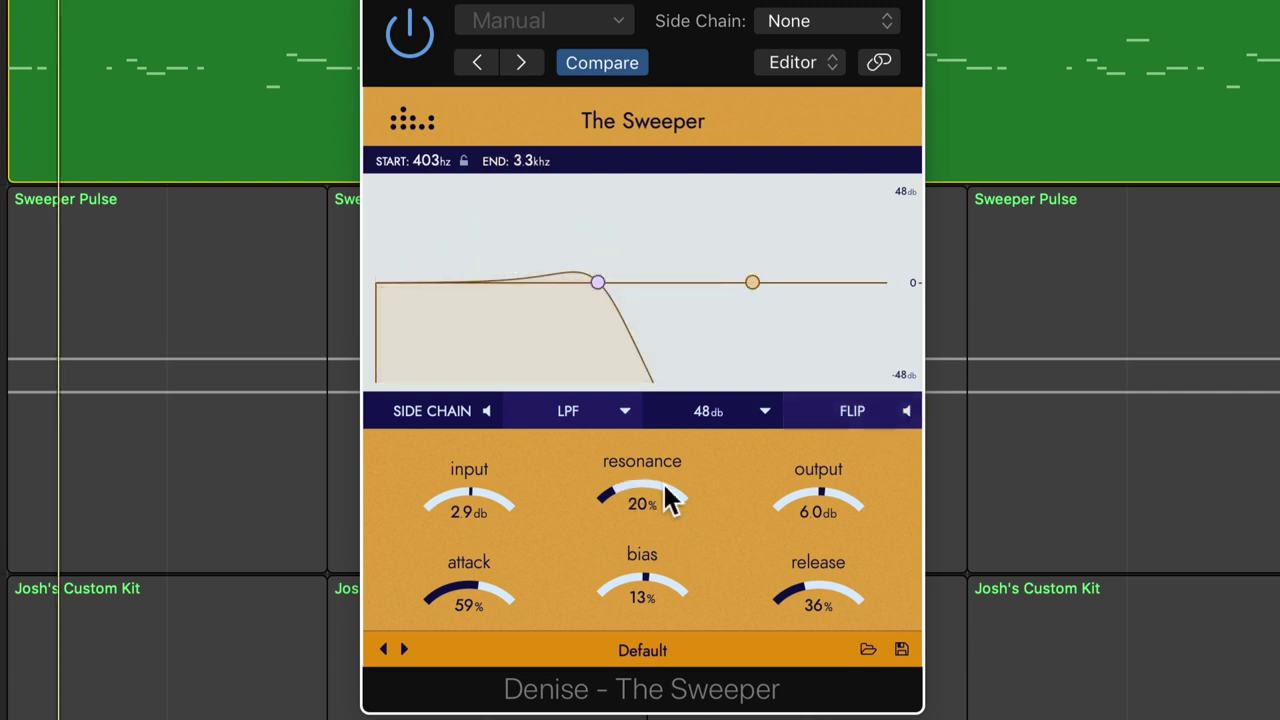
pyautogui.moveTo(662, 481); pyautogui.dragTo(697, 495)
pyautogui.moveTo(670, 488); pyautogui.dragTo(705, 524)
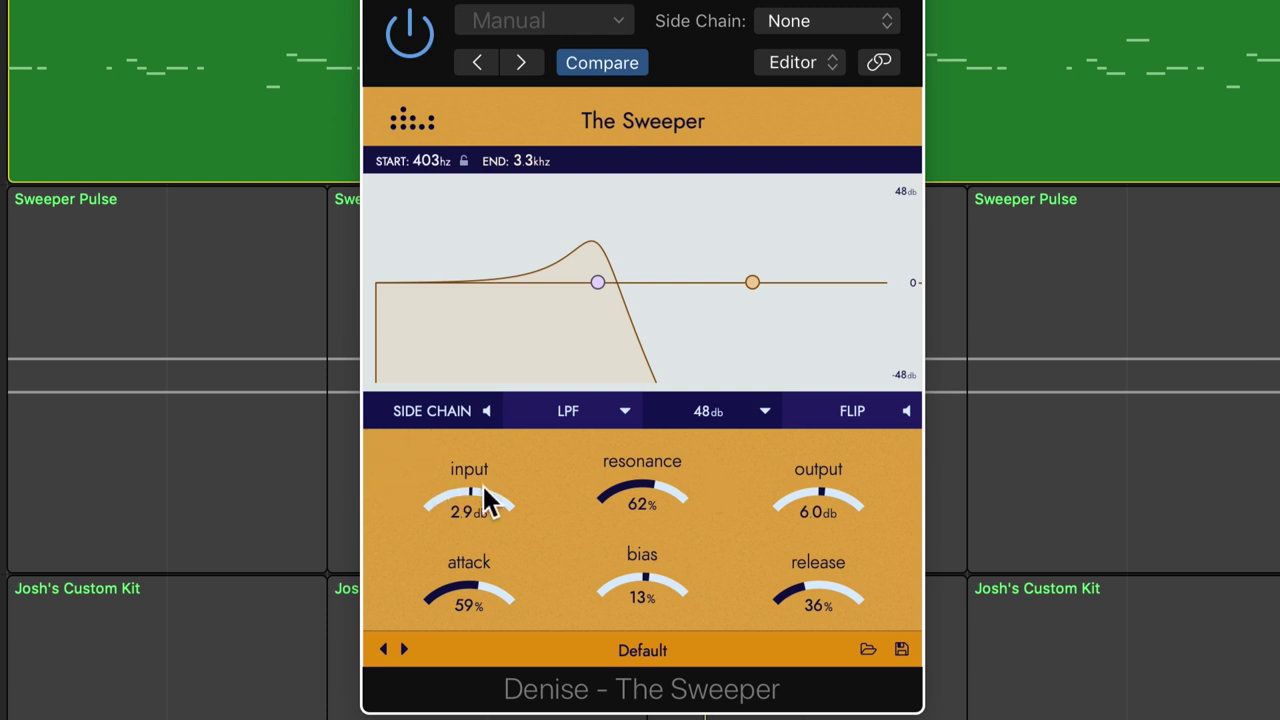
# Step: Set the Sweeper's input gain knob to 10.1 dB and output knob to 7.6 dB
pyautogui.moveTo(485, 488); pyautogui.dragTo(509, 506)
pyautogui.moveTo(762, 501); pyautogui.dragTo(889, 470)
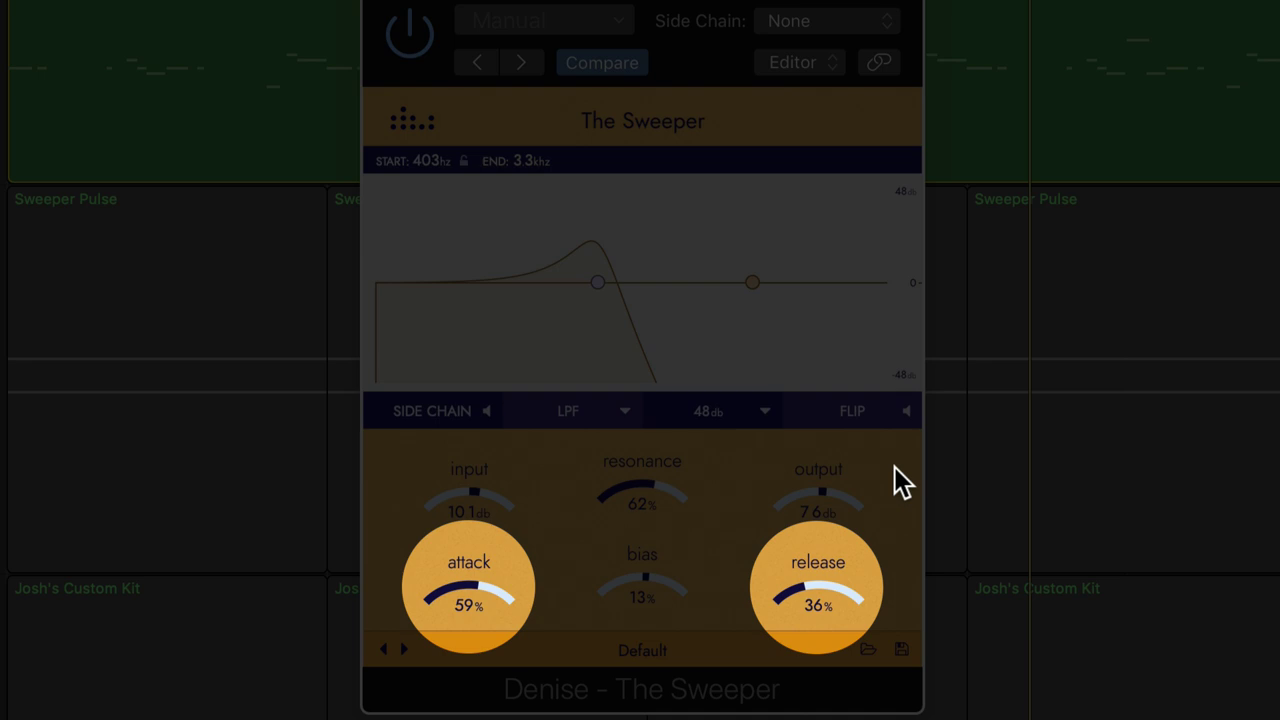
# Step: Try short attack and release values, then settle on attack 87% and release 32%
pyautogui.moveTo(466, 640); pyautogui.dragTo(466, 668)
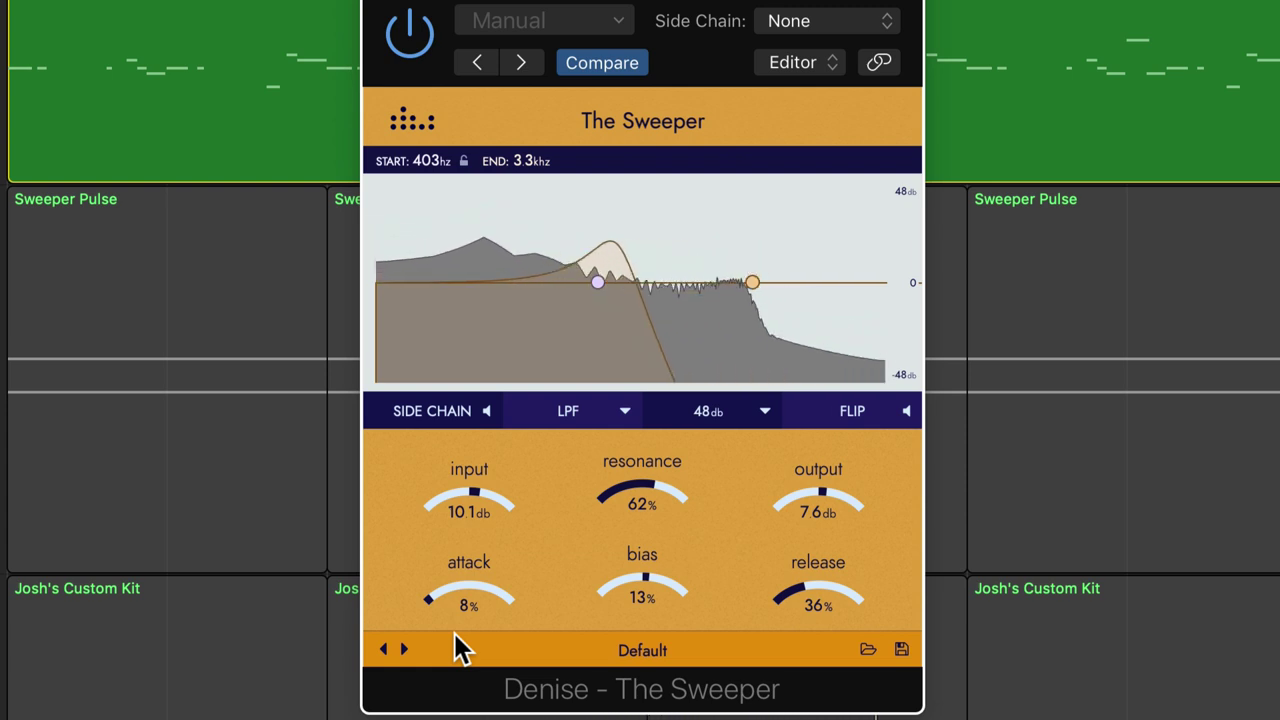
pyautogui.moveTo(455, 595); pyautogui.dragTo(573, 465)
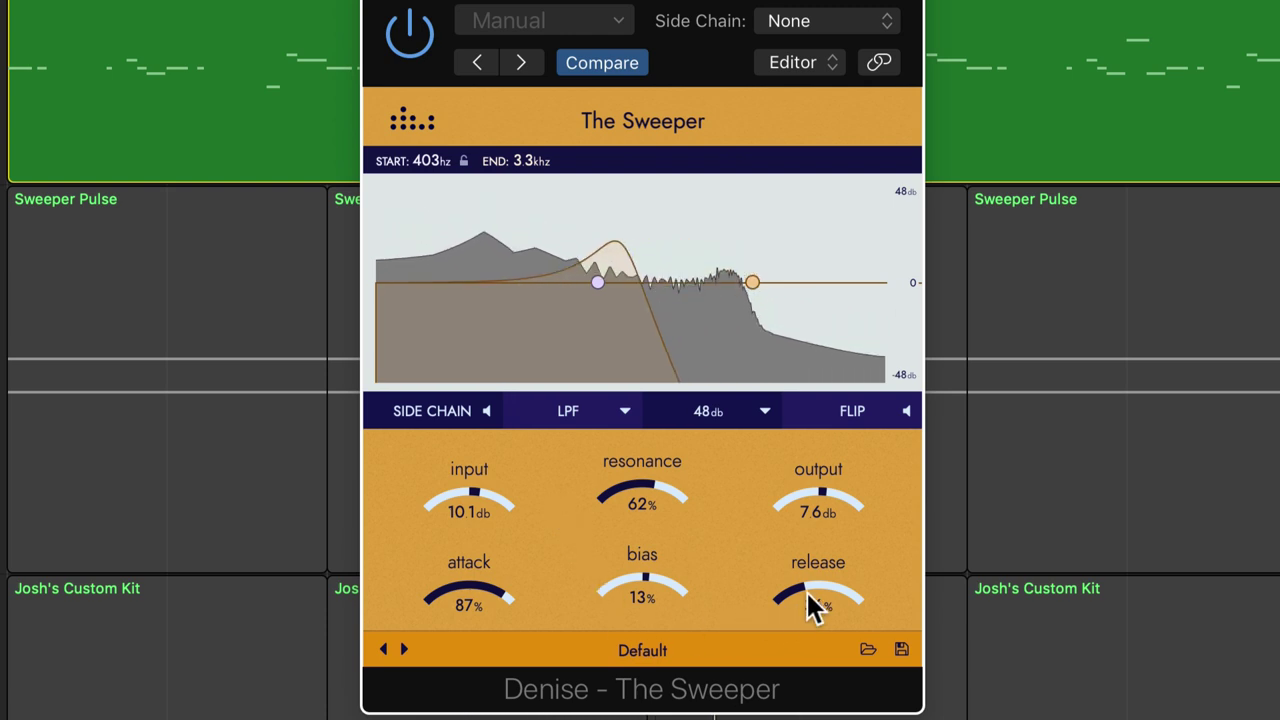
pyautogui.moveTo(817, 603); pyautogui.dragTo(830, 640)
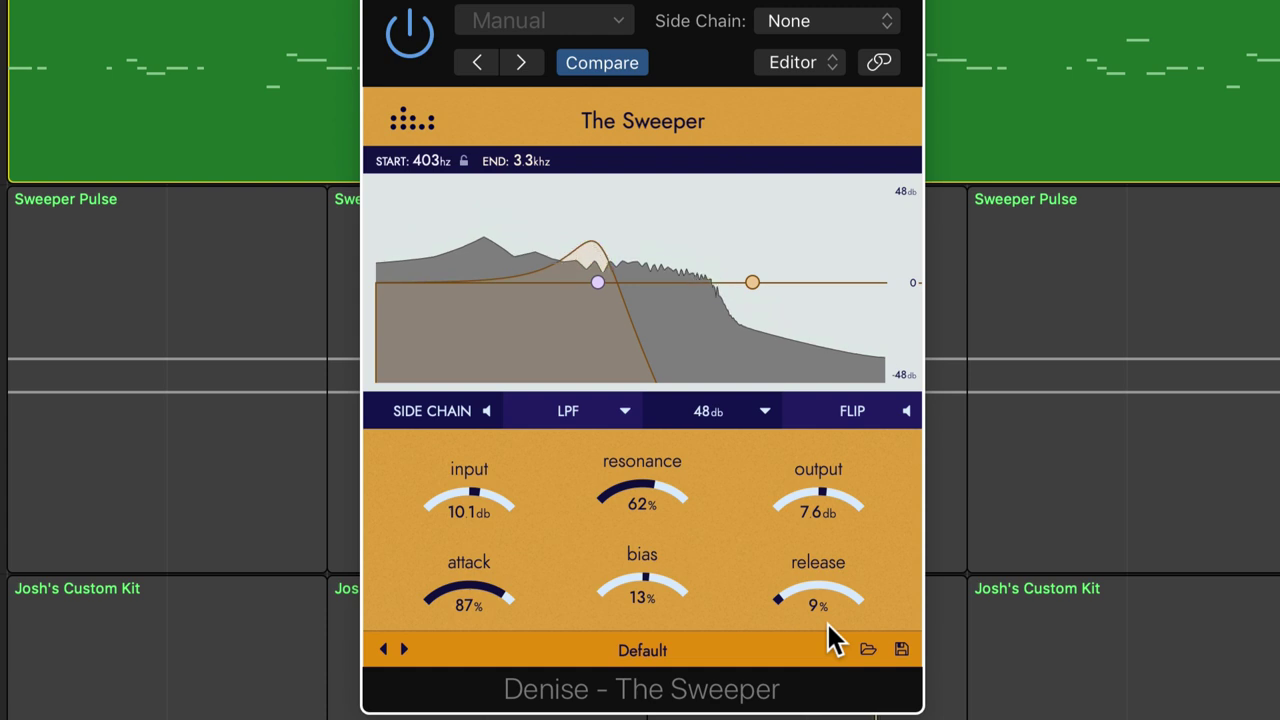
pyautogui.moveTo(826, 621)
pyautogui.mouseDown()
pyautogui.moveTo(871, 497)
pyautogui.moveTo(828, 633)
pyautogui.mouseUp()
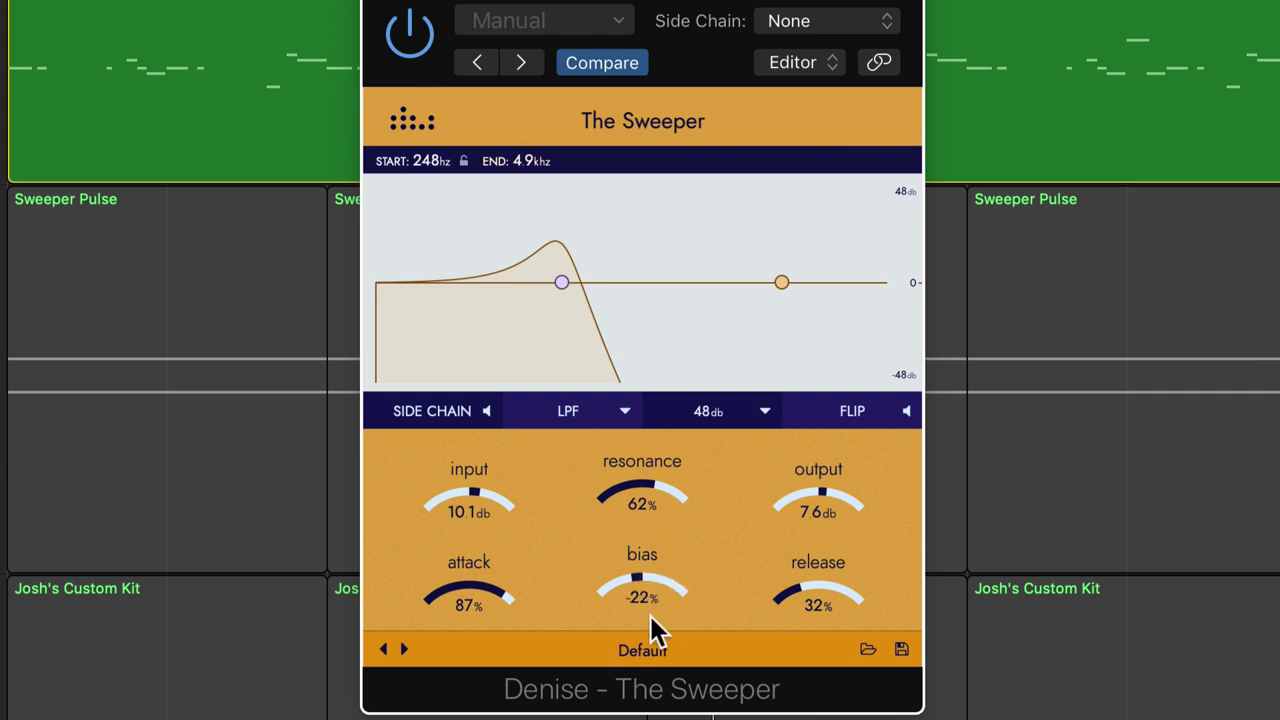
# Step: Raise the bias toward 91% and try other sweep start frequencies during playback
pyautogui.moveTo(686, 588); pyautogui.dragTo(681, 566)
pyautogui.moveTo(563, 283)
pyautogui.mouseDown()
pyautogui.moveTo(497, 289)
pyautogui.moveTo(610, 287)
pyautogui.moveTo(489, 288)
pyautogui.moveTo(588, 288)
pyautogui.moveTo(523, 288)
pyautogui.moveTo(549, 286)
pyautogui.mouseUp()
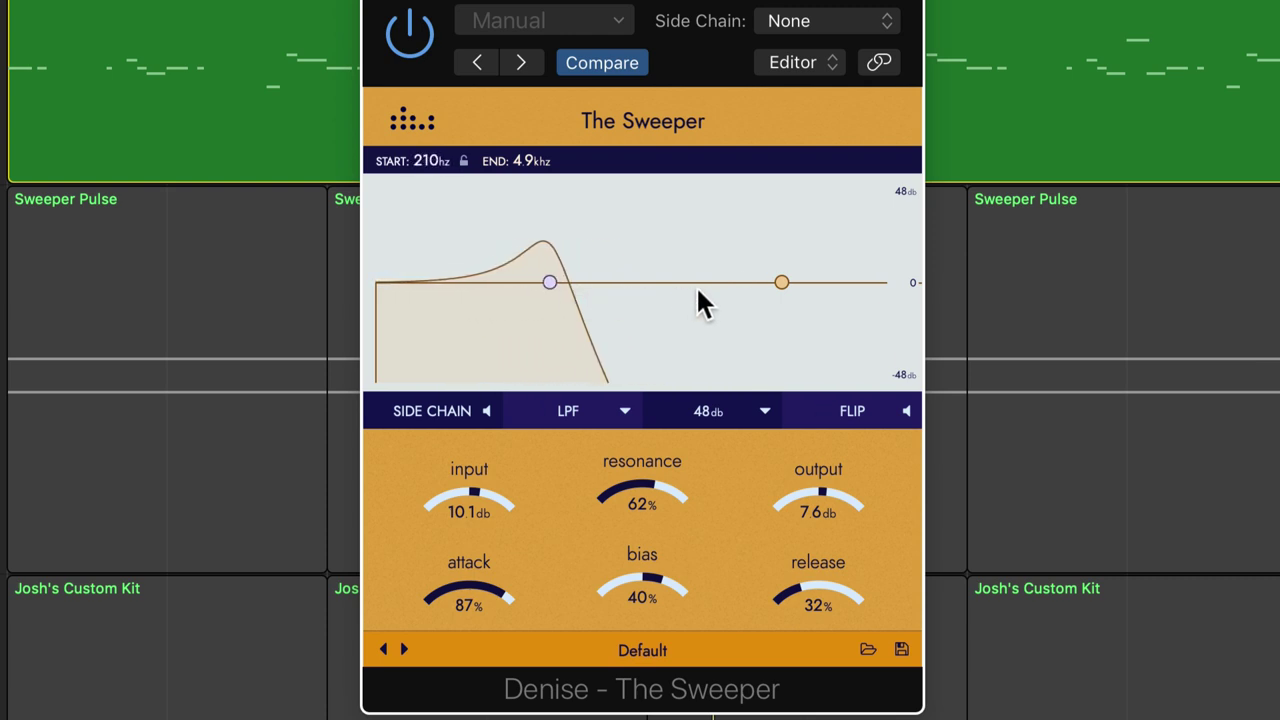
pyautogui.moveTo(643, 580); pyautogui.dragTo(678, 570)
pyautogui.press('space')
pyautogui.moveTo(659, 588); pyautogui.dragTo(710, 553)
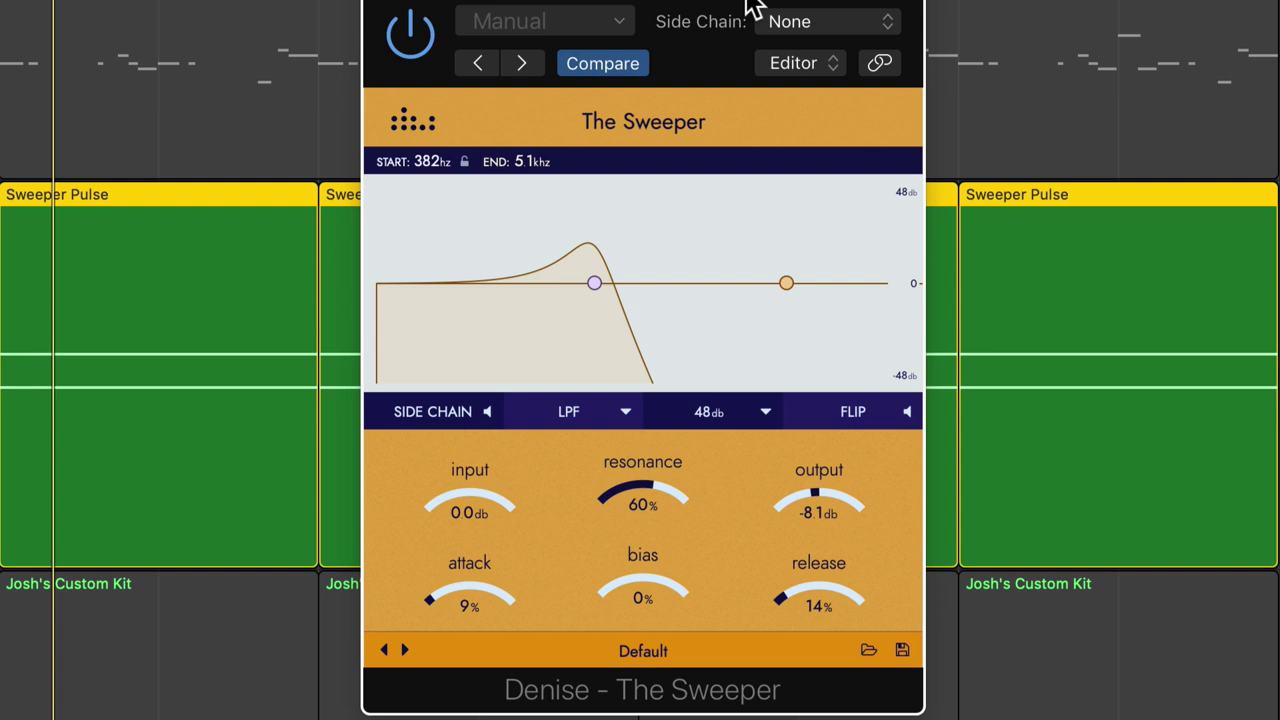
# Step: During playback, set output to -4.0 dB, resonance 81%, longer attack and release, flip on
pyautogui.press('space')
pyautogui.moveTo(836, 490)
pyautogui.mouseDown()
pyautogui.moveTo(858, 472)
pyautogui.moveTo(856, 484)
pyautogui.mouseUp()
pyautogui.moveTo(673, 482); pyautogui.dragTo(696, 445)
pyautogui.click(861, 419)
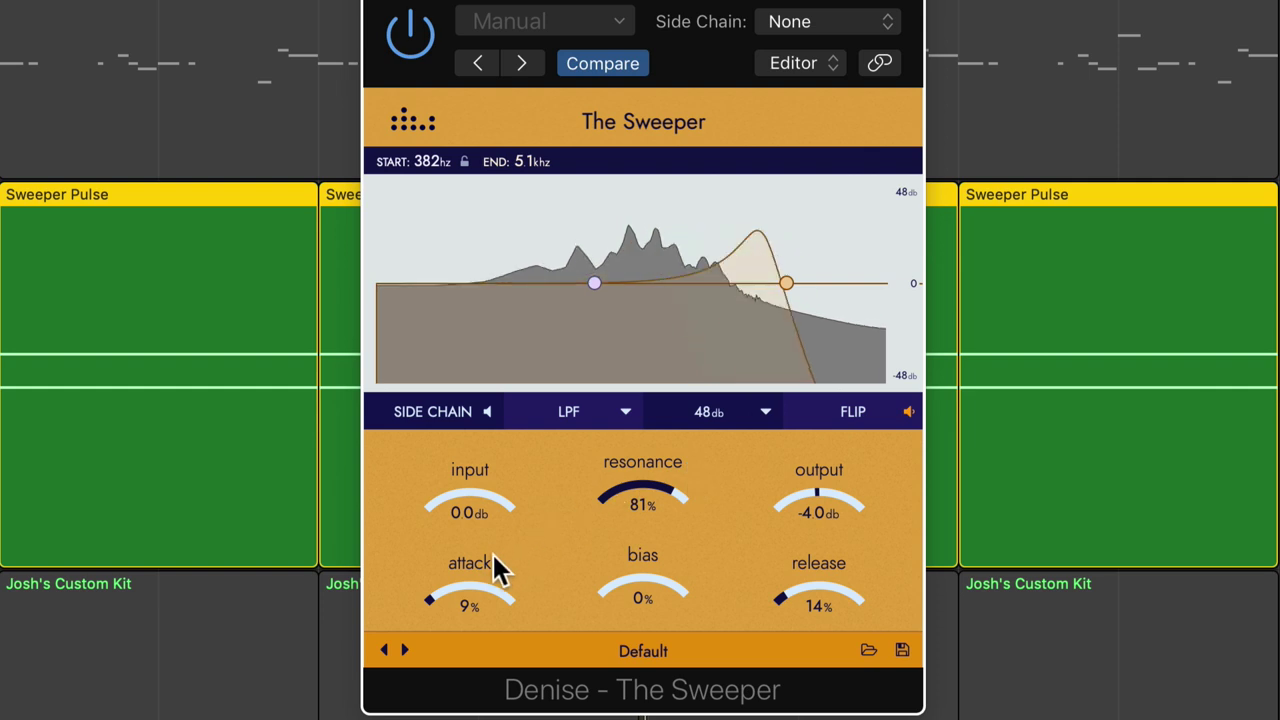
pyautogui.moveTo(494, 569); pyautogui.dragTo(622, 500)
pyautogui.moveTo(689, 571); pyautogui.dragTo(690, 598)
pyautogui.moveTo(803, 591); pyautogui.dragTo(767, 567)
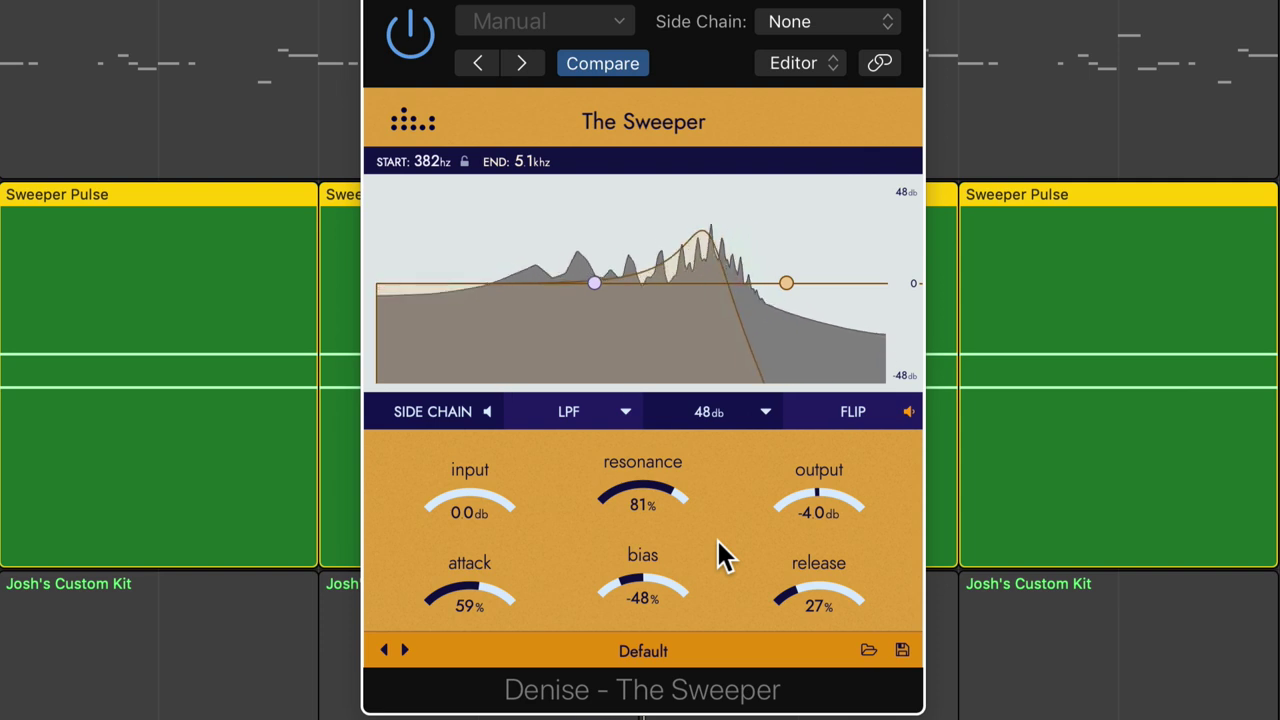
pyautogui.click(816, 411)
pyautogui.click(816, 411)
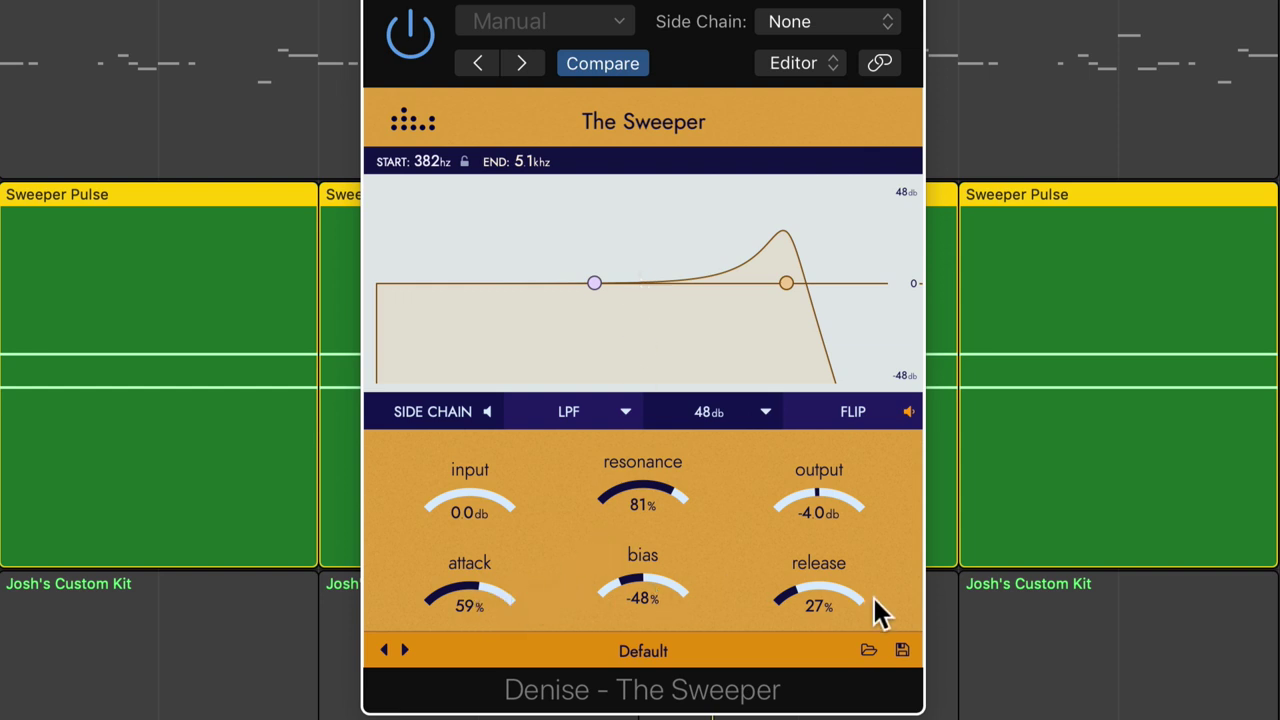
# Step: Sweep the bias between -100% and 100% while the chords play
pyautogui.press('space')
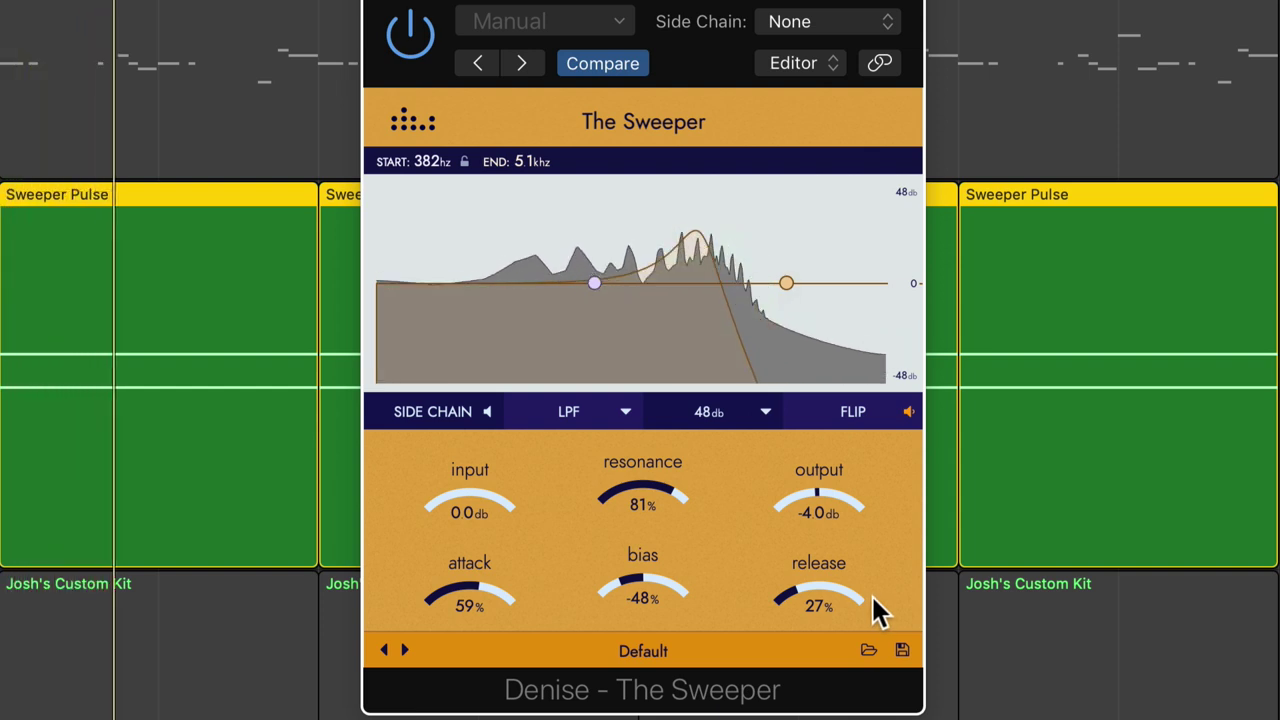
pyautogui.moveTo(670, 565); pyautogui.dragTo(667, 610)
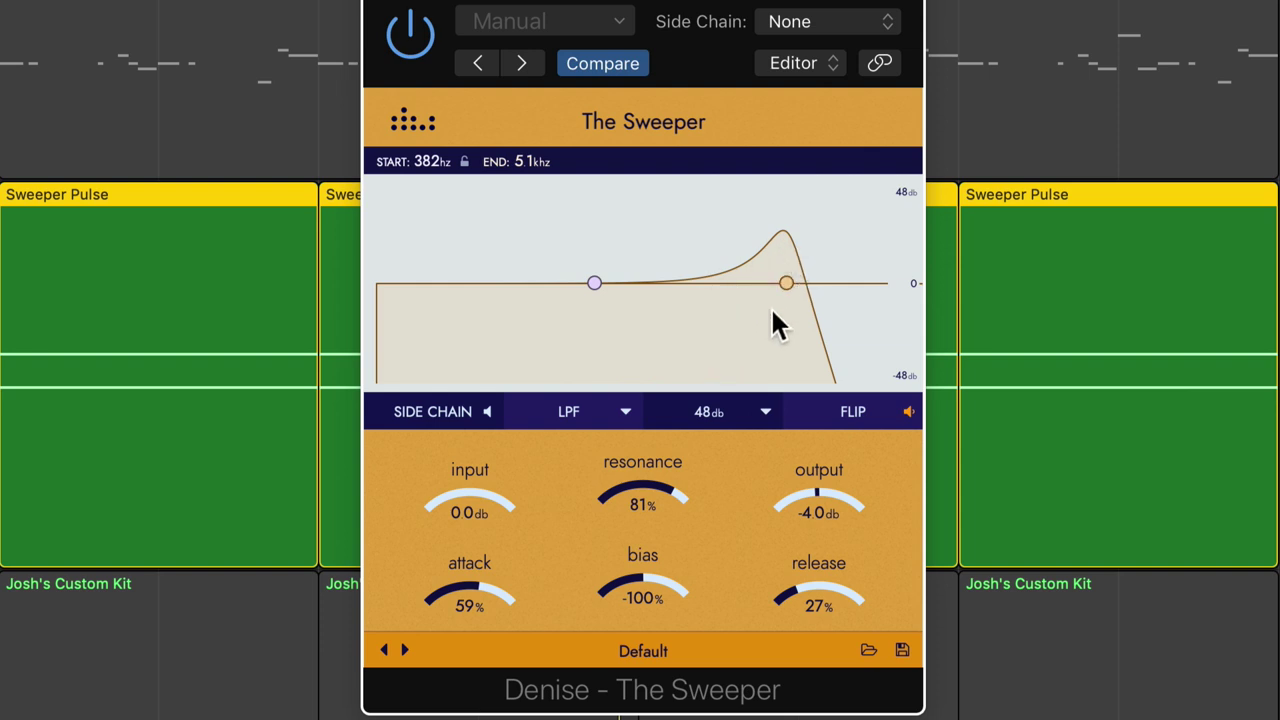
pyautogui.moveTo(643, 537); pyautogui.dragTo(694, 423)
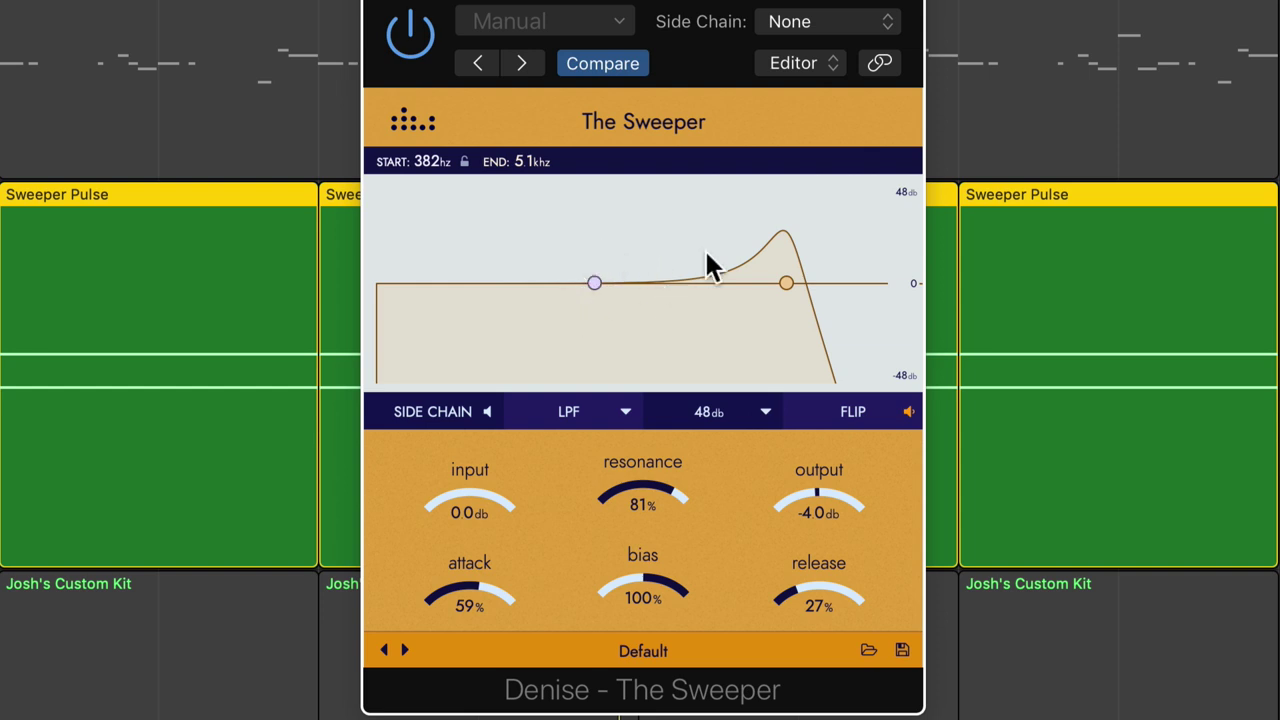
pyautogui.press('space')
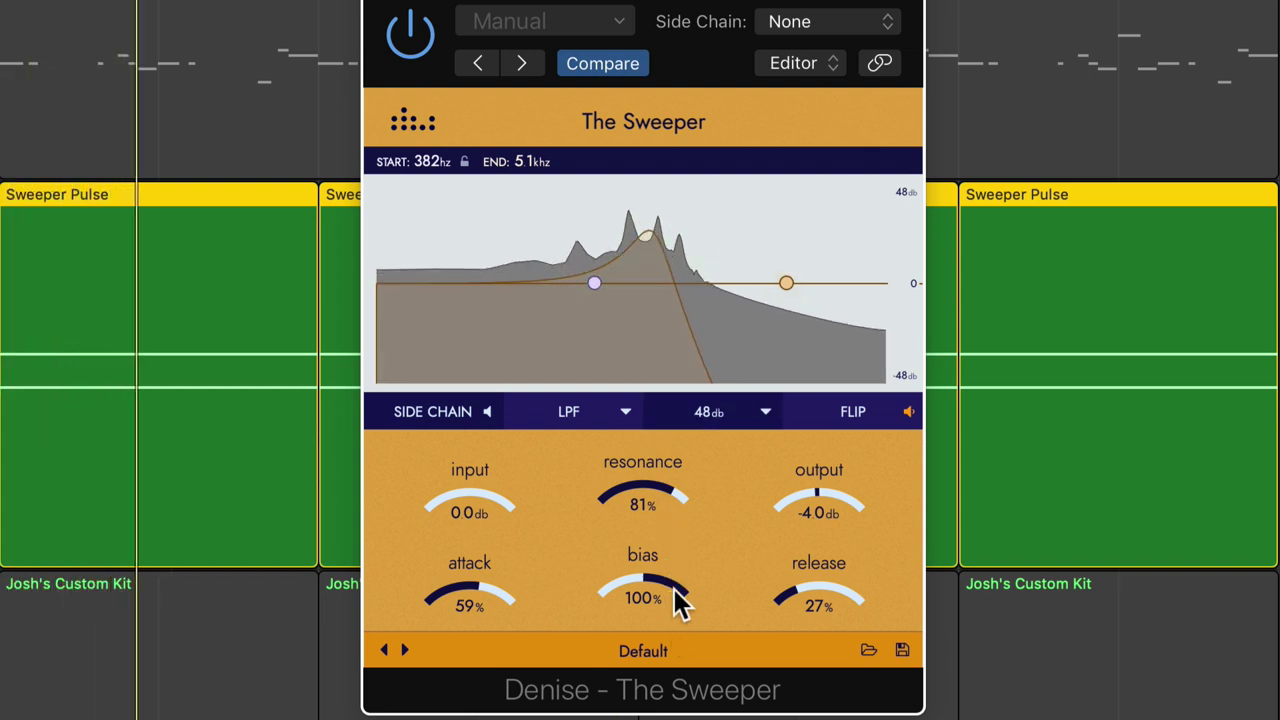
pyautogui.moveTo(680, 600); pyautogui.dragTo(661, 689)
pyautogui.press('space')
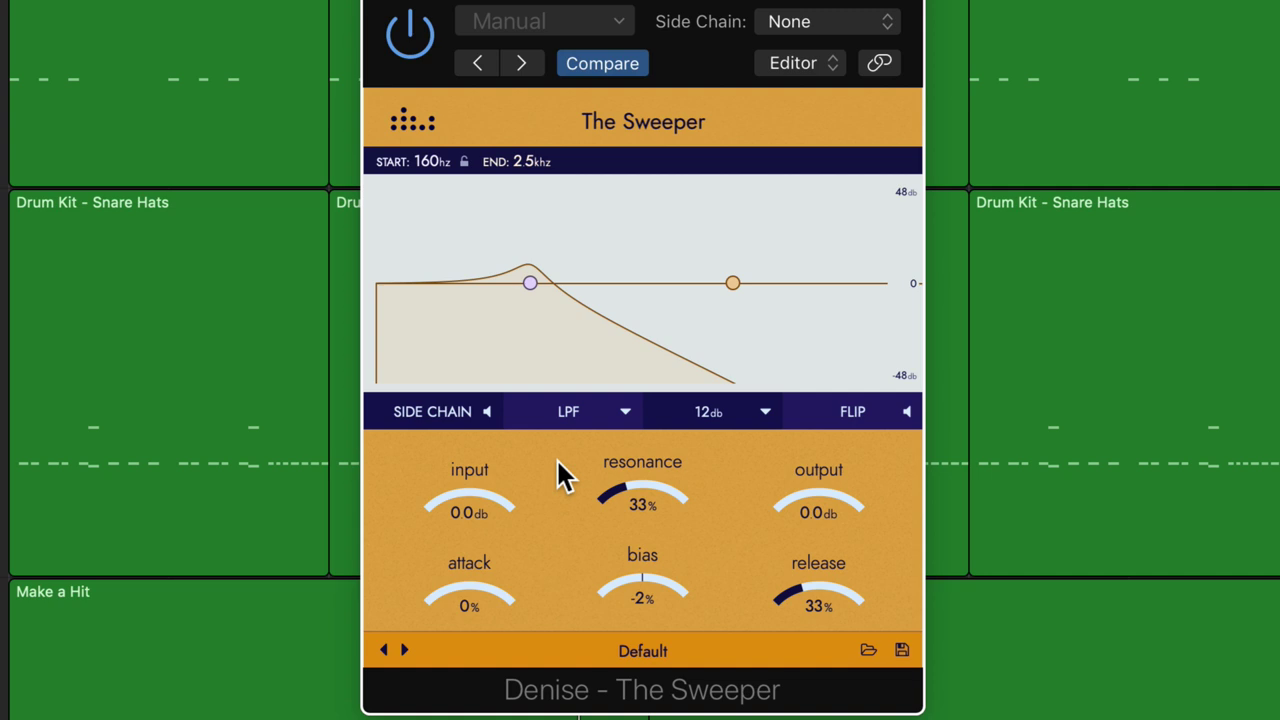
# Step: Toggle the side chain on and back off, then start playback
pyautogui.click(420, 414)
pyautogui.click(421, 415)
pyautogui.press('space')
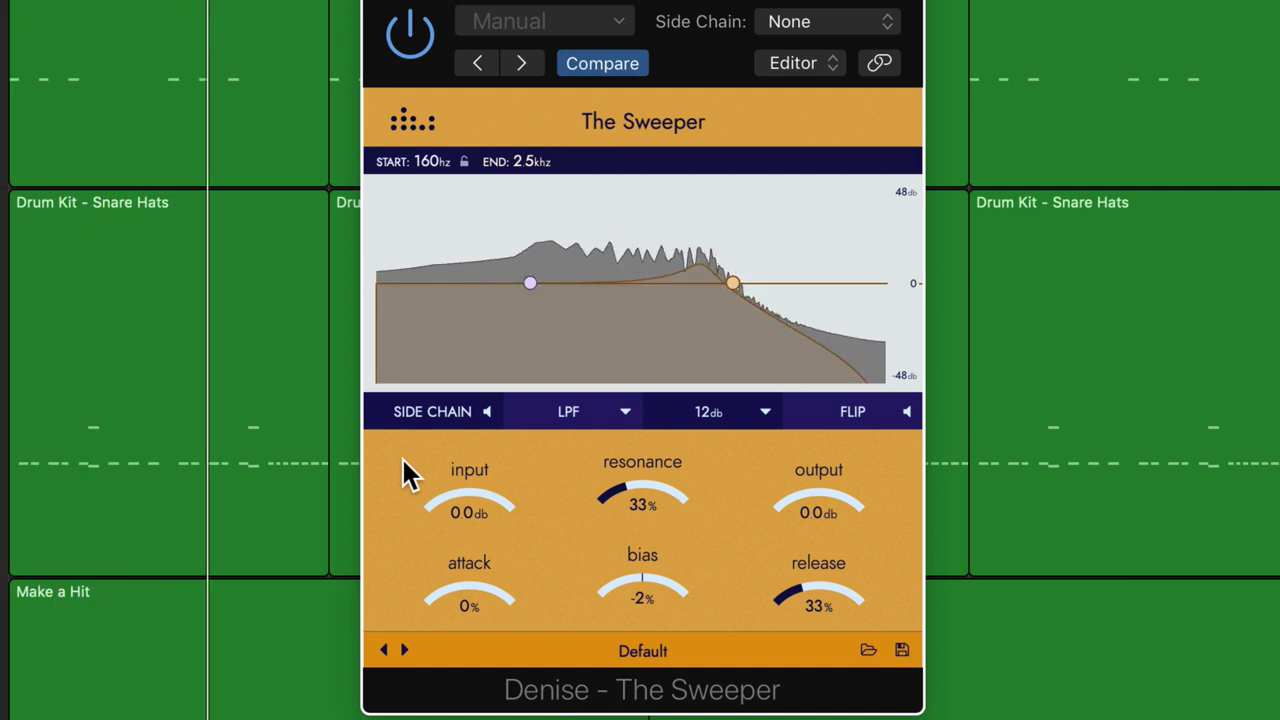
# Step: Set bias to -34%, resonance to 43% and the filter slope to 36 dB
pyautogui.moveTo(610, 555); pyautogui.dragTo(668, 590)
pyautogui.moveTo(650, 505); pyautogui.dragTo(646, 603)
pyautogui.click(720, 420)
pyautogui.click(736, 516)
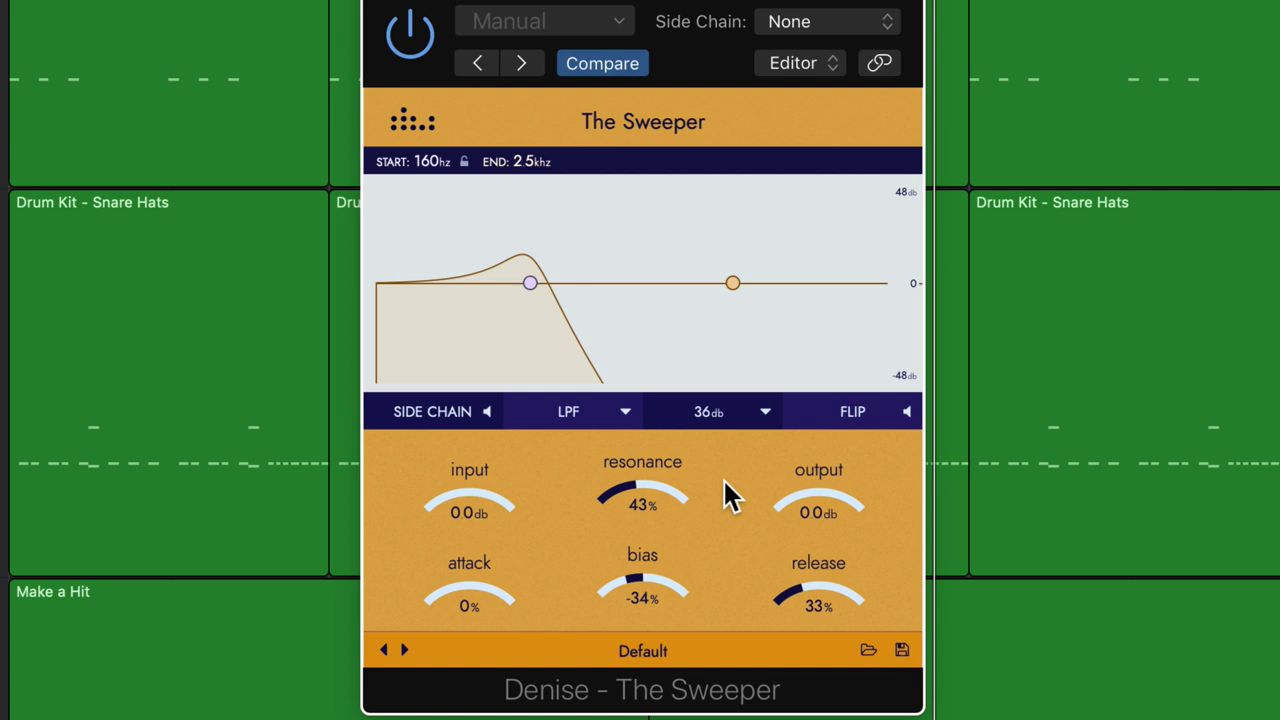
# Step: Set the side chain source to Drum Kit - Kick (Inst 2) and enable SIDE CHAIN
pyautogui.click(838, 21)
pyautogui.moveTo(800, 87)
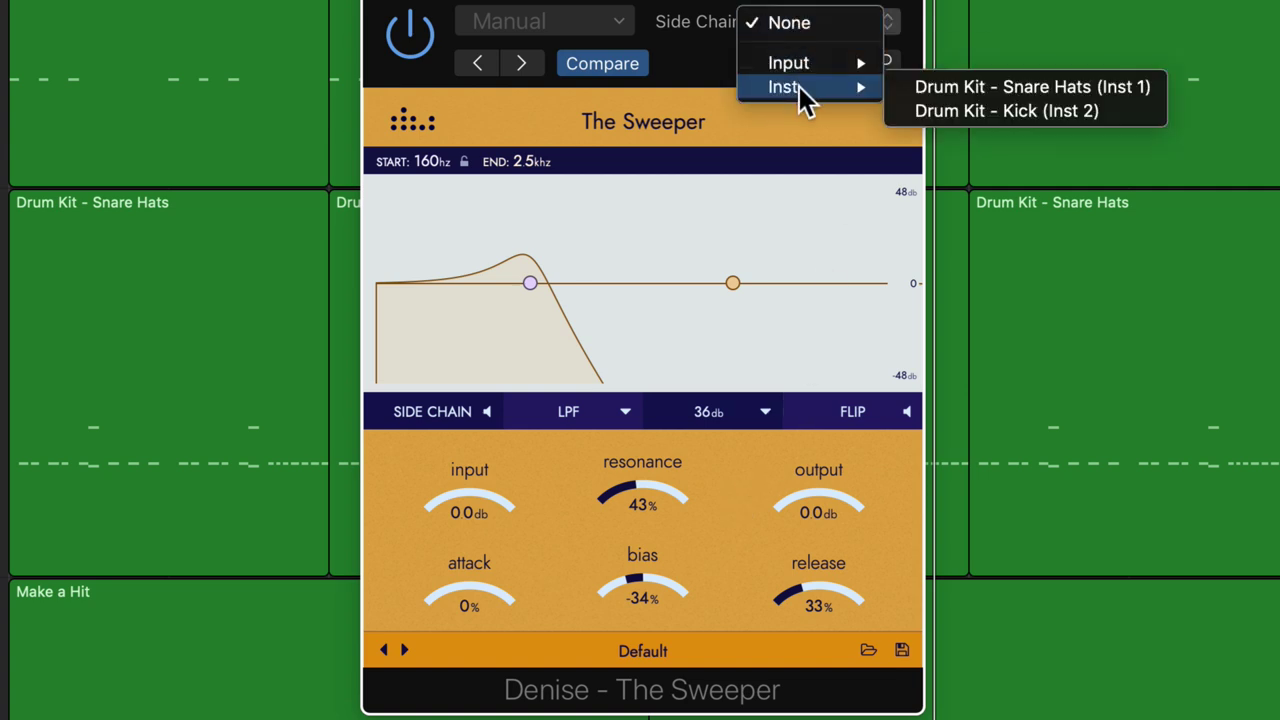
pyautogui.click(965, 110)
pyautogui.click(419, 414)
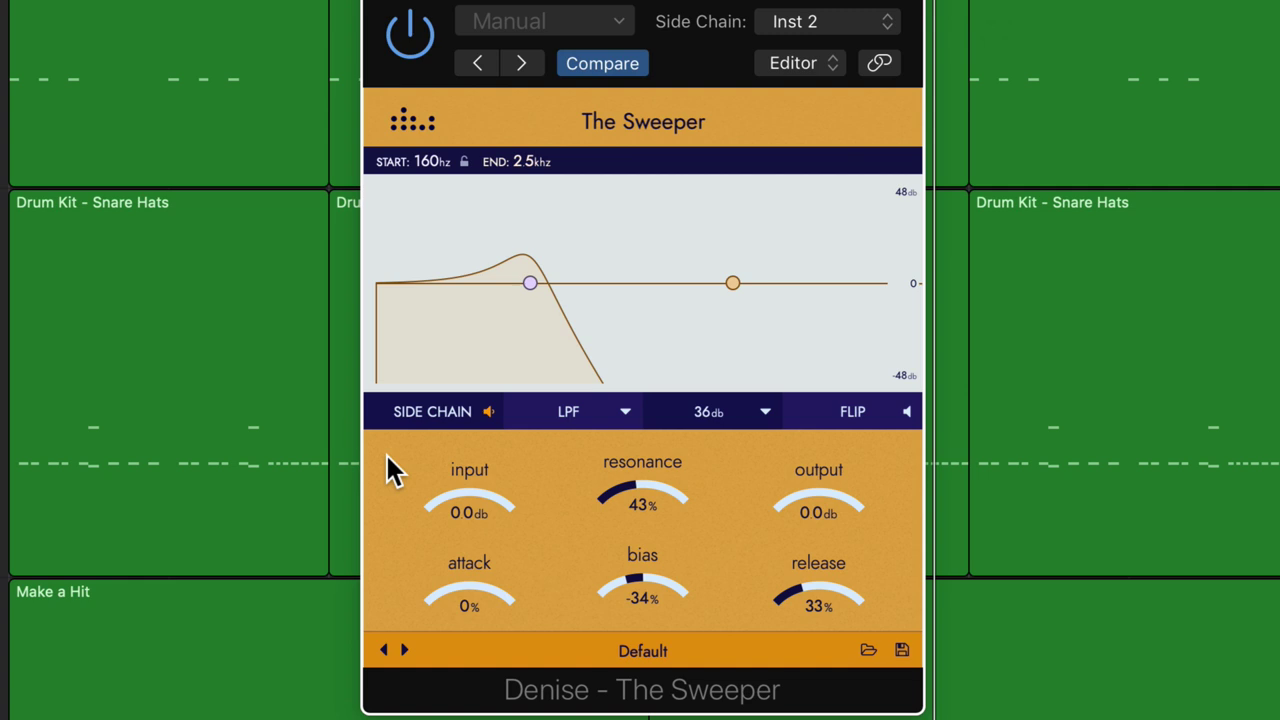
# Step: During playback, raise resonance to 49% and adjust the release
pyautogui.press('space')
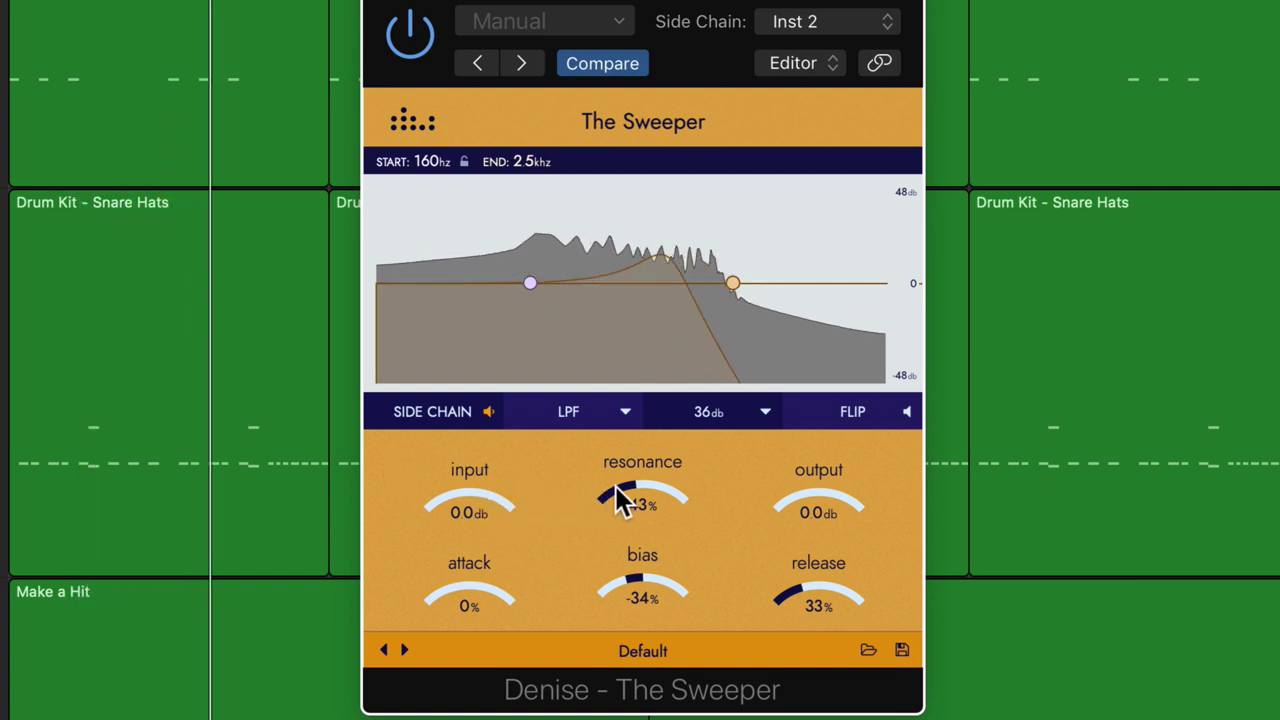
pyautogui.moveTo(626, 491); pyautogui.dragTo(684, 584)
pyautogui.moveTo(838, 590)
pyautogui.mouseDown()
pyautogui.moveTo(860, 564)
pyautogui.moveTo(848, 568)
pyautogui.mouseUp()
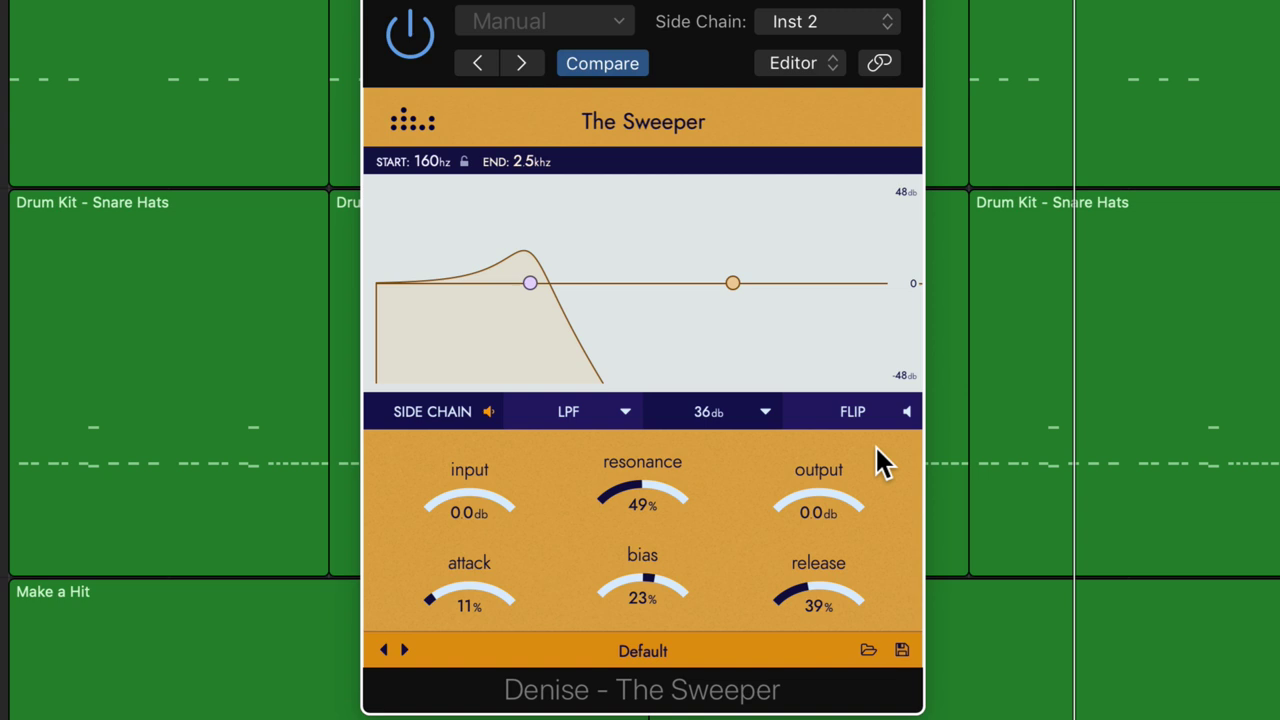
# Step: Flip the sweep and set attack to 30%, release around 51%, bias near 17%
pyautogui.click(878, 417)
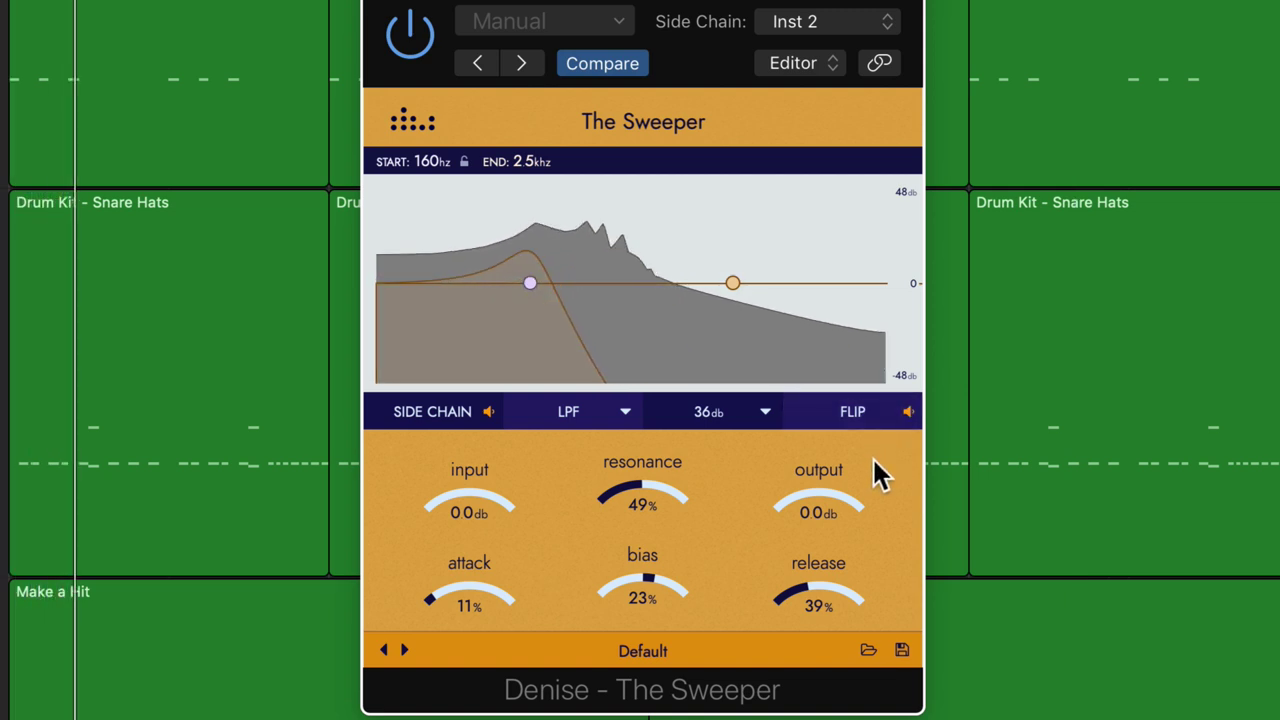
pyautogui.moveTo(840, 574); pyautogui.dragTo(820, 606)
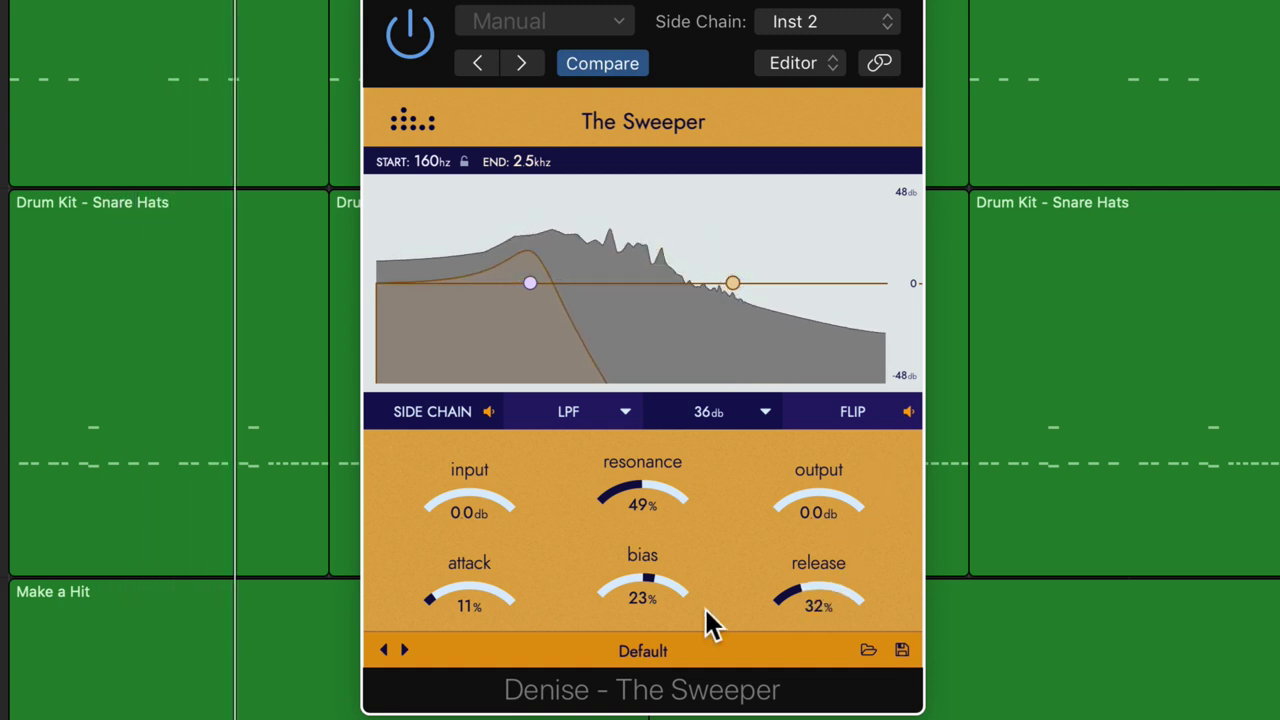
pyautogui.moveTo(474, 600); pyautogui.dragTo(511, 569)
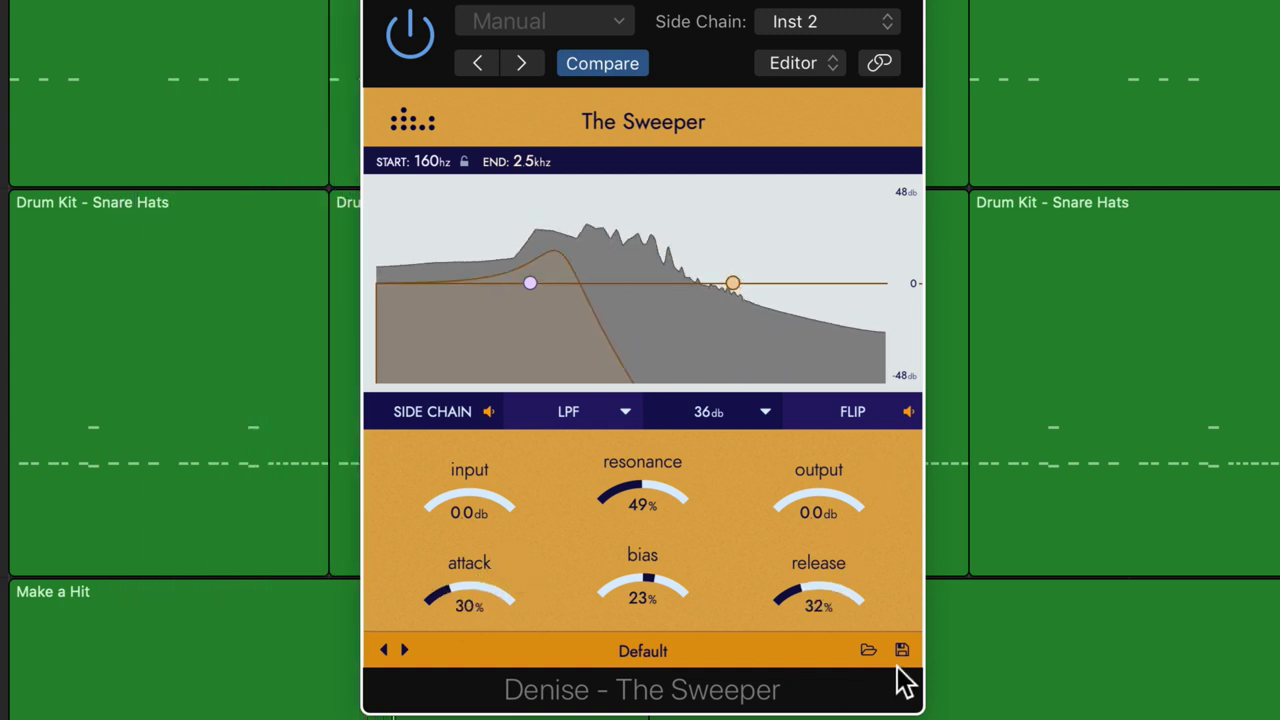
pyautogui.moveTo(840, 585); pyautogui.dragTo(789, 617)
pyautogui.moveTo(677, 586); pyautogui.dragTo(684, 540)
# Step: Move the sweep end to 5.6 kHz, lower resonance to 45%, and choose a 24 dB slope
pyautogui.moveTo(720, 290); pyautogui.dragTo(792, 305)
pyautogui.moveTo(673, 465); pyautogui.dragTo(668, 476)
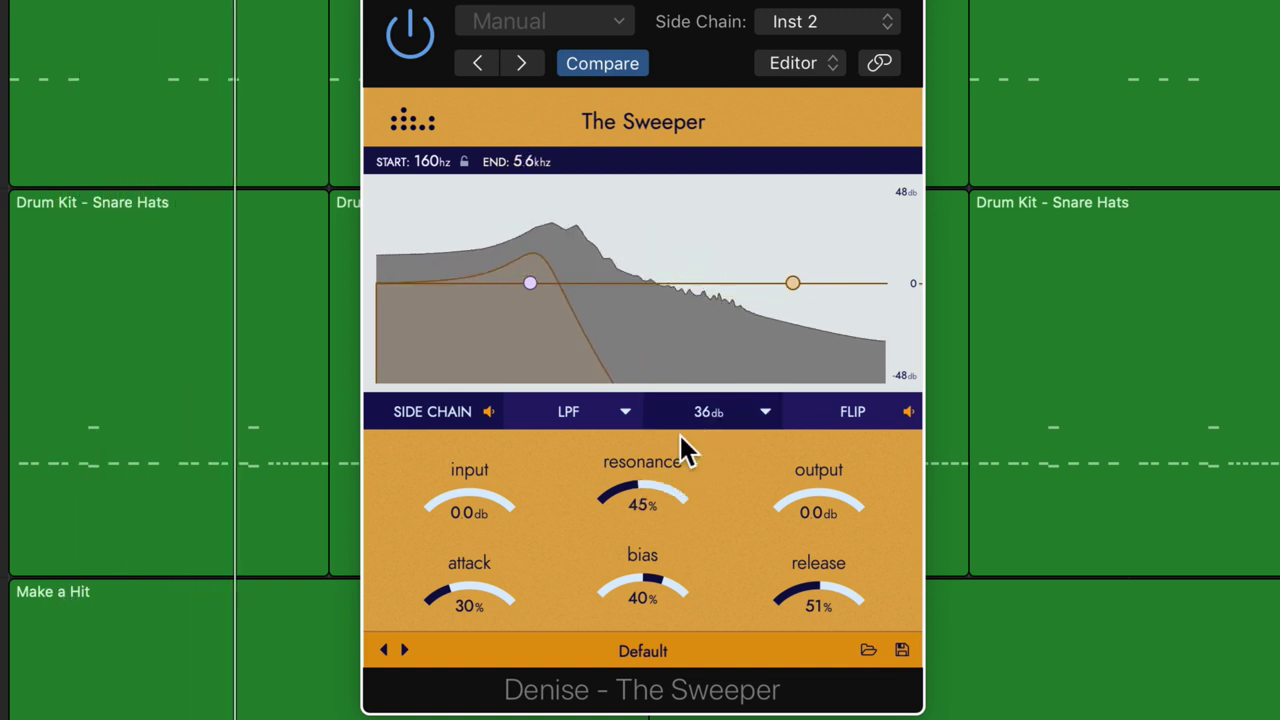
pyautogui.click(751, 420)
pyautogui.click(740, 486)
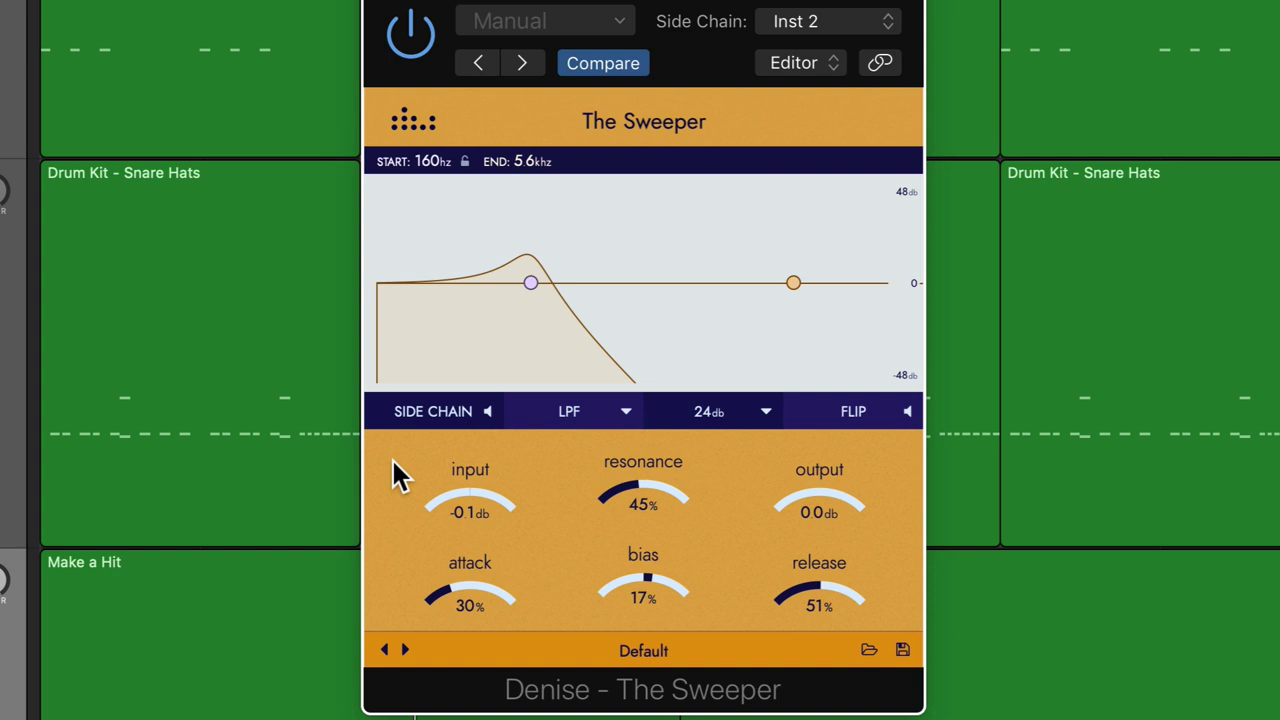
# Step: Audition the track, then re-enable the side chain and play again
pyautogui.press('space')
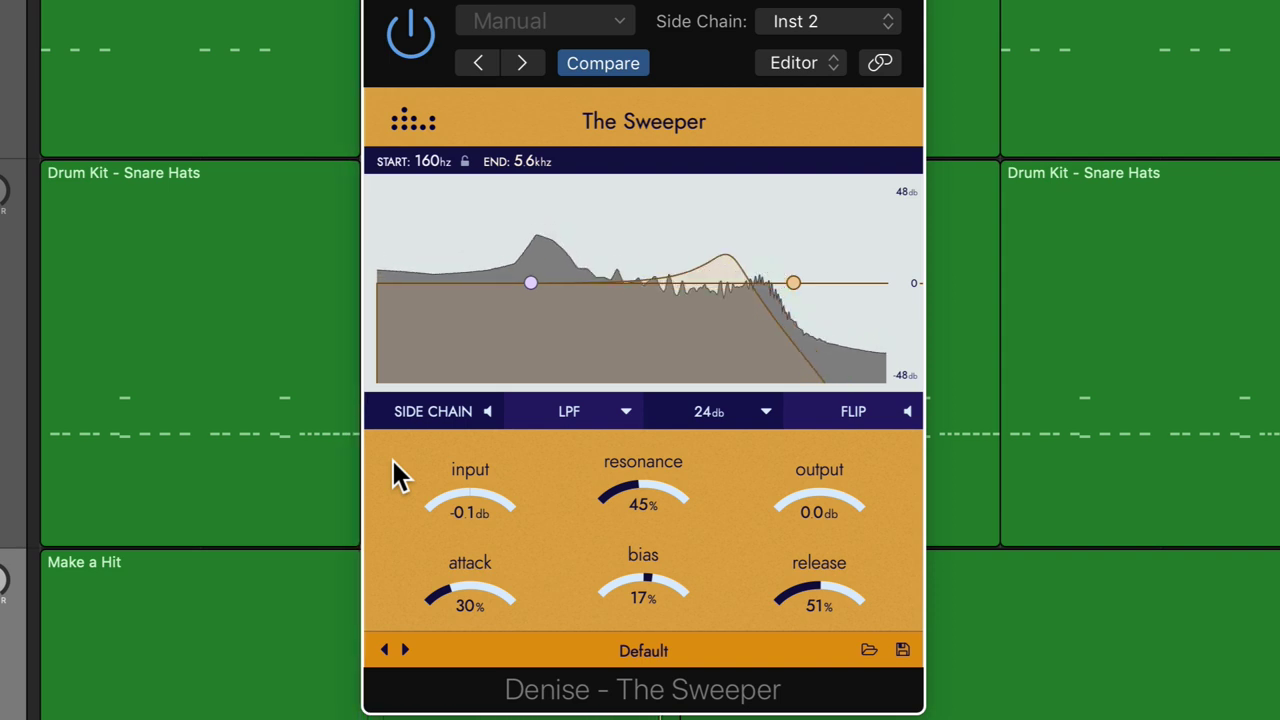
pyautogui.press('space')
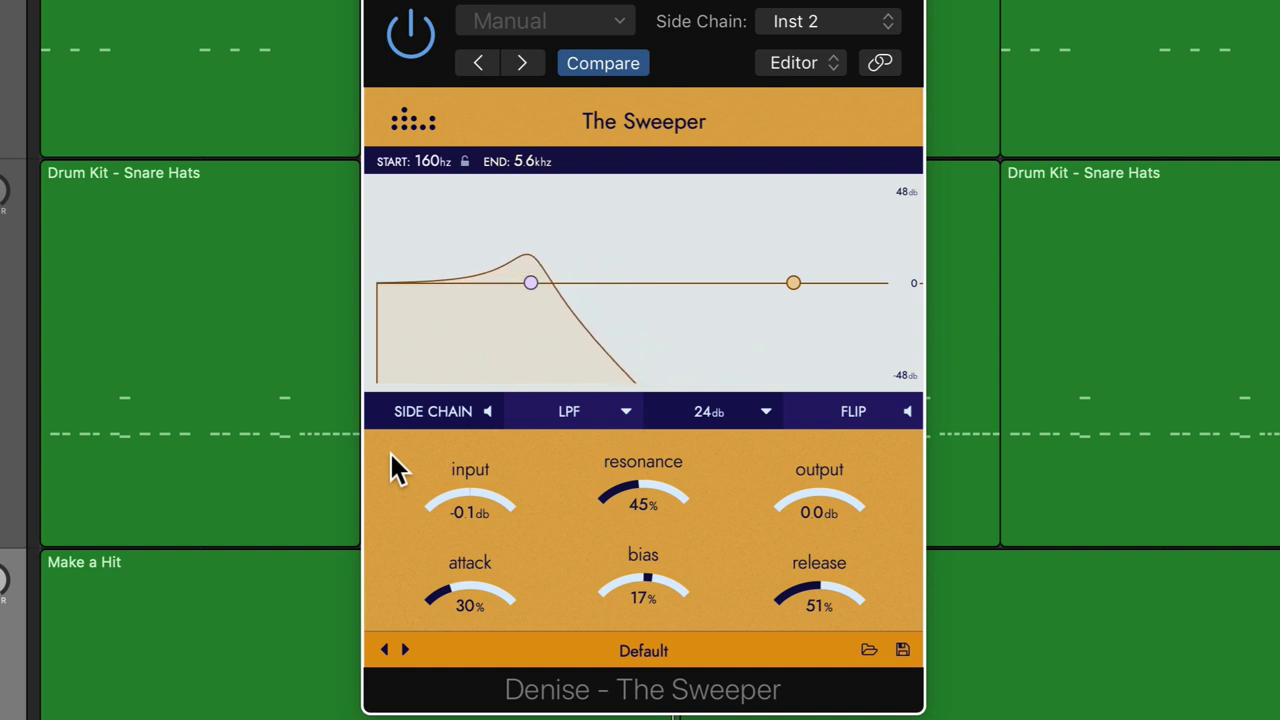
pyautogui.click(390, 421)
pyautogui.press('space')
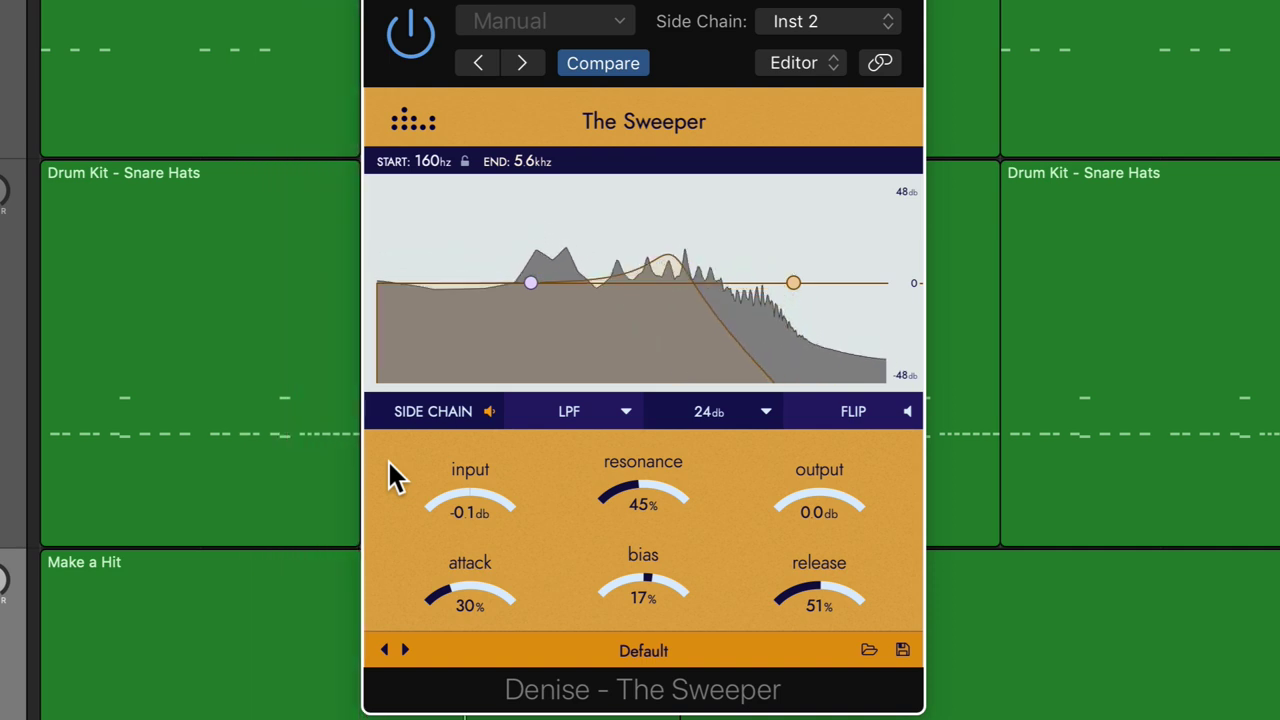
# Step: Raise resonance to 59%, lower bias to -26%, and turn flip on
pyautogui.moveTo(677, 472); pyautogui.dragTo(690, 453)
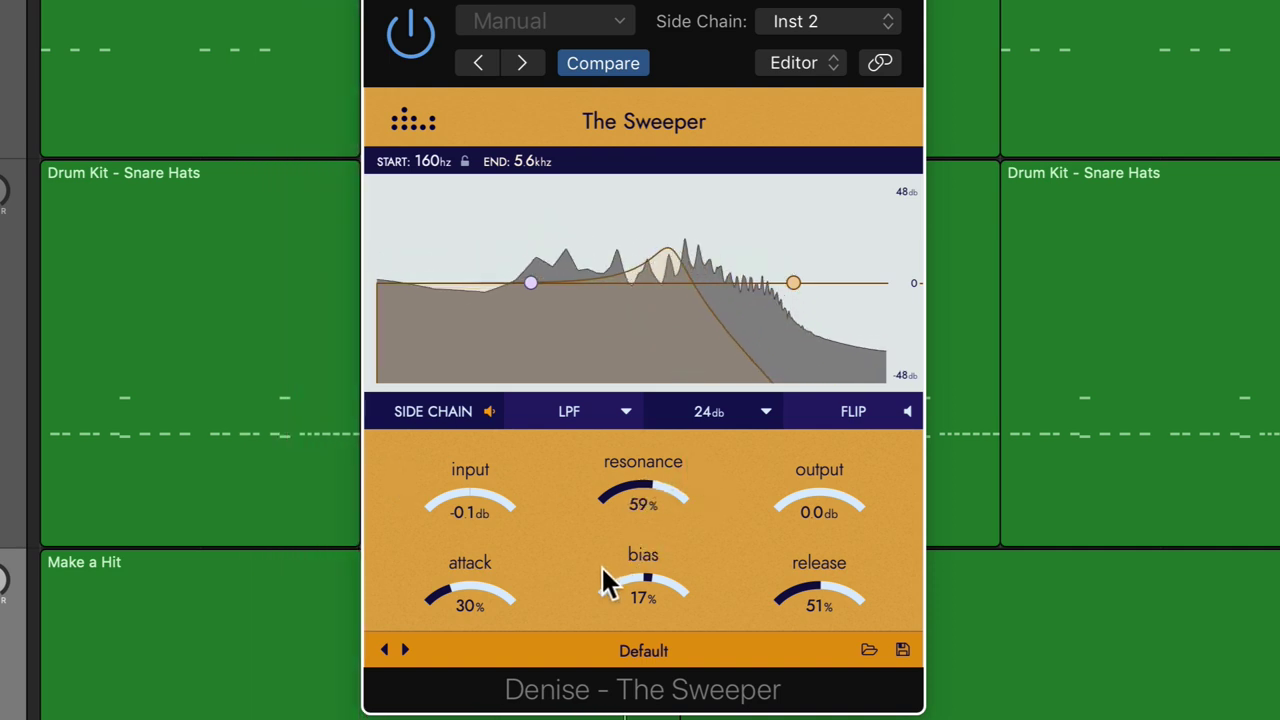
pyautogui.moveTo(599, 571); pyautogui.dragTo(626, 605)
pyautogui.click(834, 420)
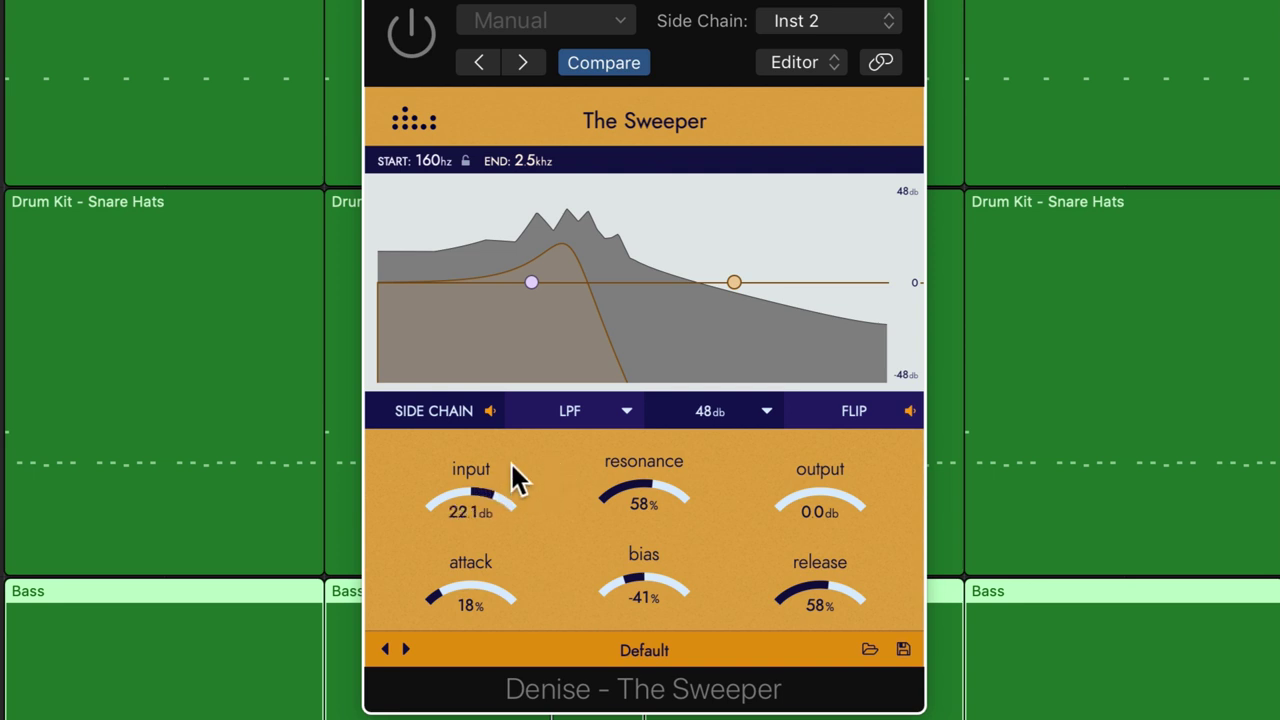
# Step: Lower the Bass Sweeper's input to 7 dB, switch the plugin on, and play the bass
pyautogui.moveTo(514, 461); pyautogui.dragTo(537, 485)
pyautogui.click(415, 42)
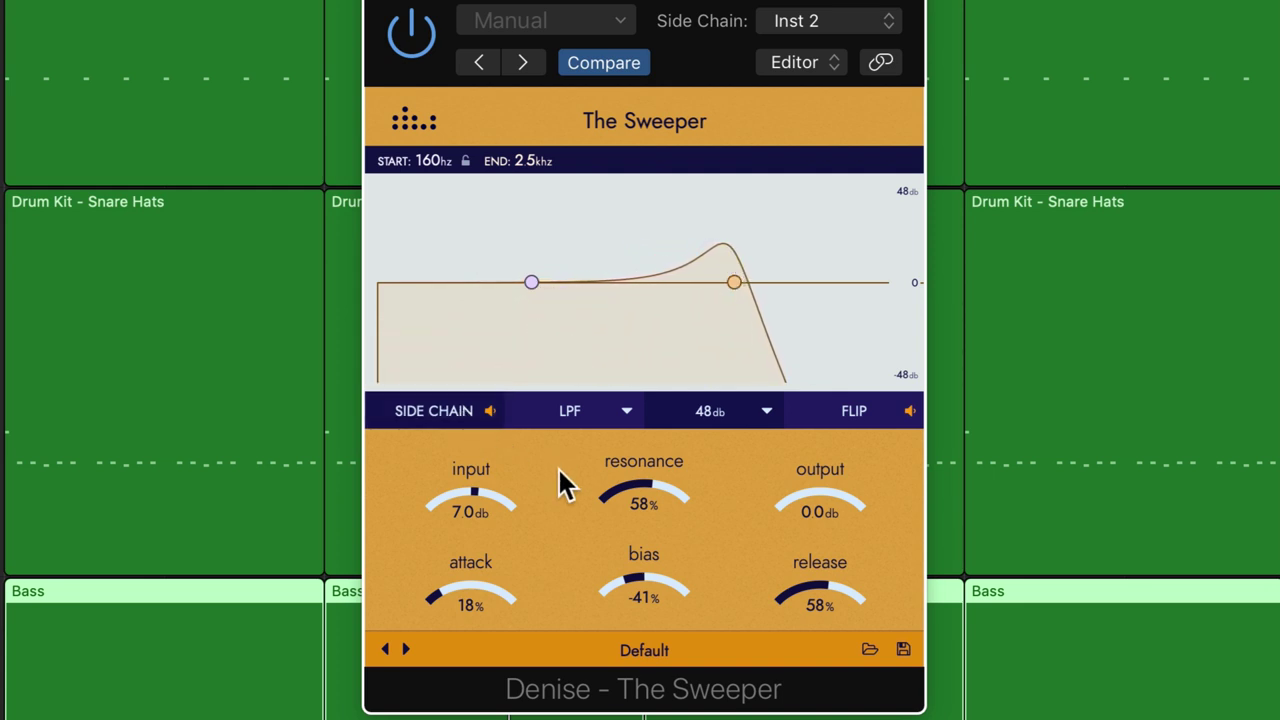
pyautogui.press('space')
# Step: Set input to 25.7 dB, resonance ~84%, output 8.2 dB, attack ~48%, and lower bias and release
pyautogui.moveTo(500, 485); pyautogui.dragTo(527, 444)
pyautogui.moveTo(612, 466); pyautogui.dragTo(850, 496)
pyautogui.moveTo(697, 508); pyautogui.dragTo(716, 588)
pyautogui.moveTo(818, 592)
pyautogui.mouseDown()
pyautogui.moveTo(830, 612)
pyautogui.moveTo(842, 592)
pyautogui.mouseUp()
pyautogui.moveTo(503, 578); pyautogui.dragTo(535, 575)
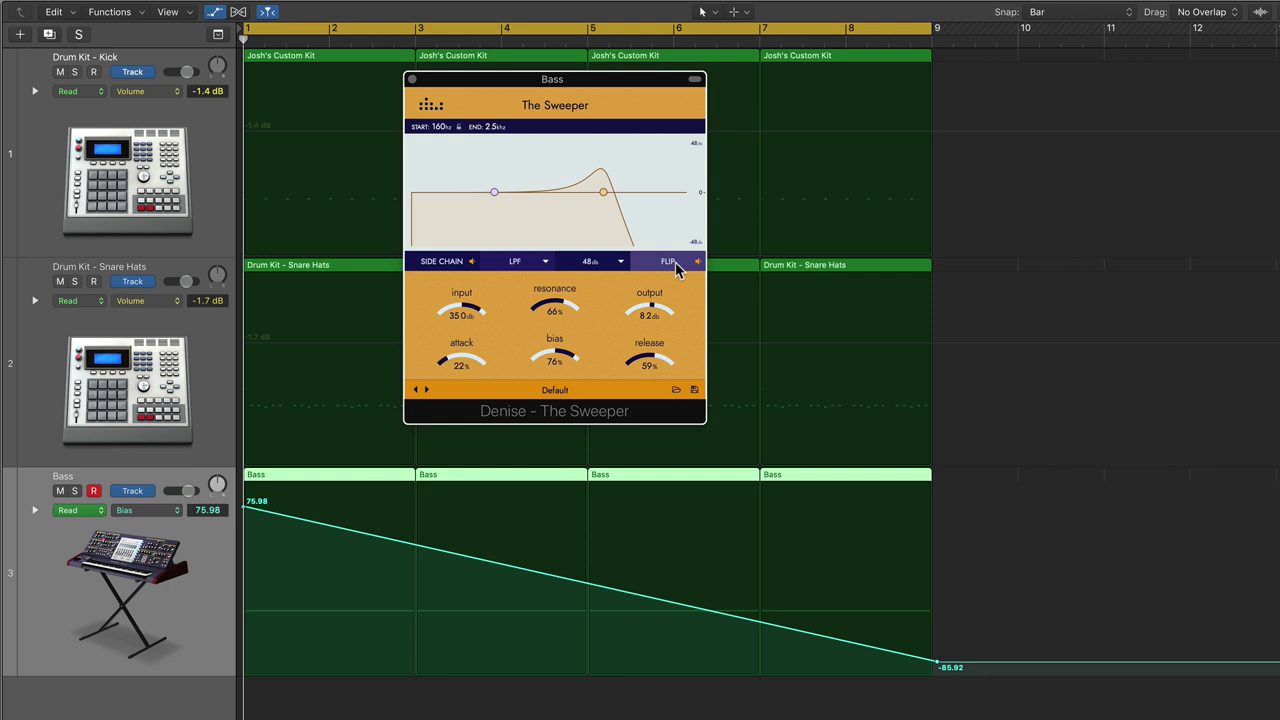
# Step: Play the bass to hear its Bias automation falling from 75.98 to -85.92
pyautogui.press('space')
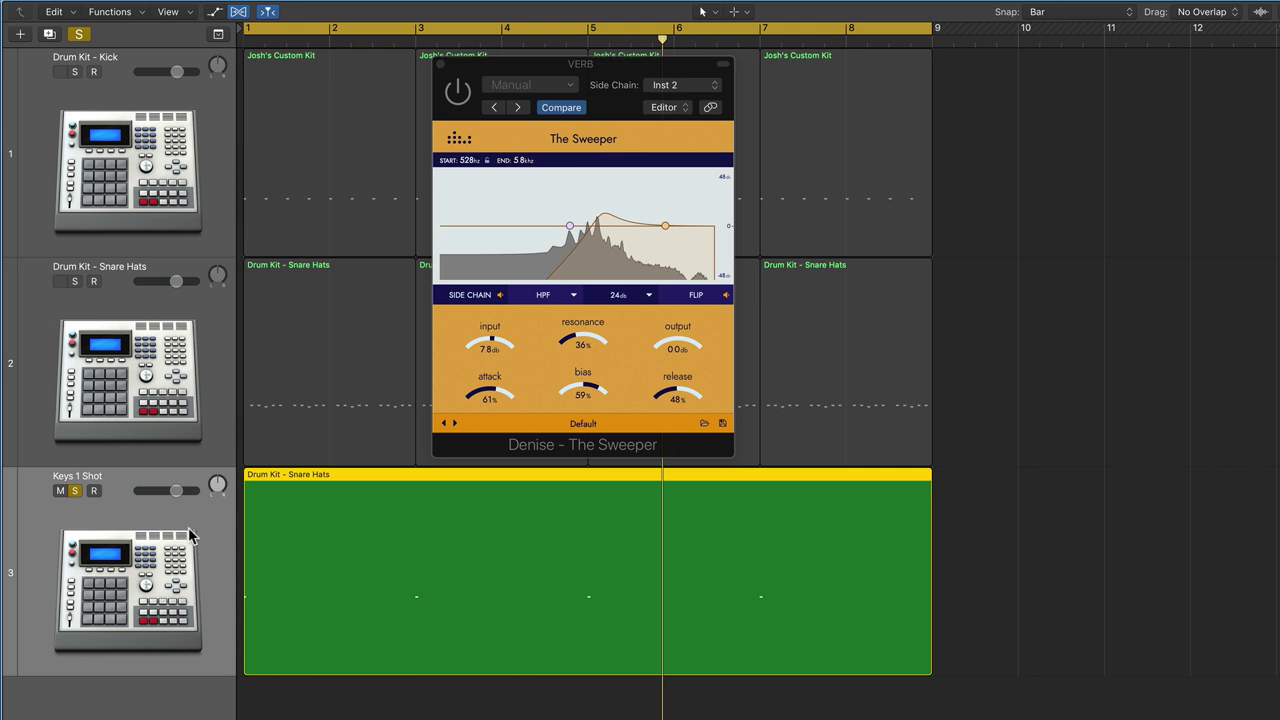
# Step: Replay the soloed Keys 1 Shot from bar 1 through the reverb and show its channel strips
pyautogui.press('space')
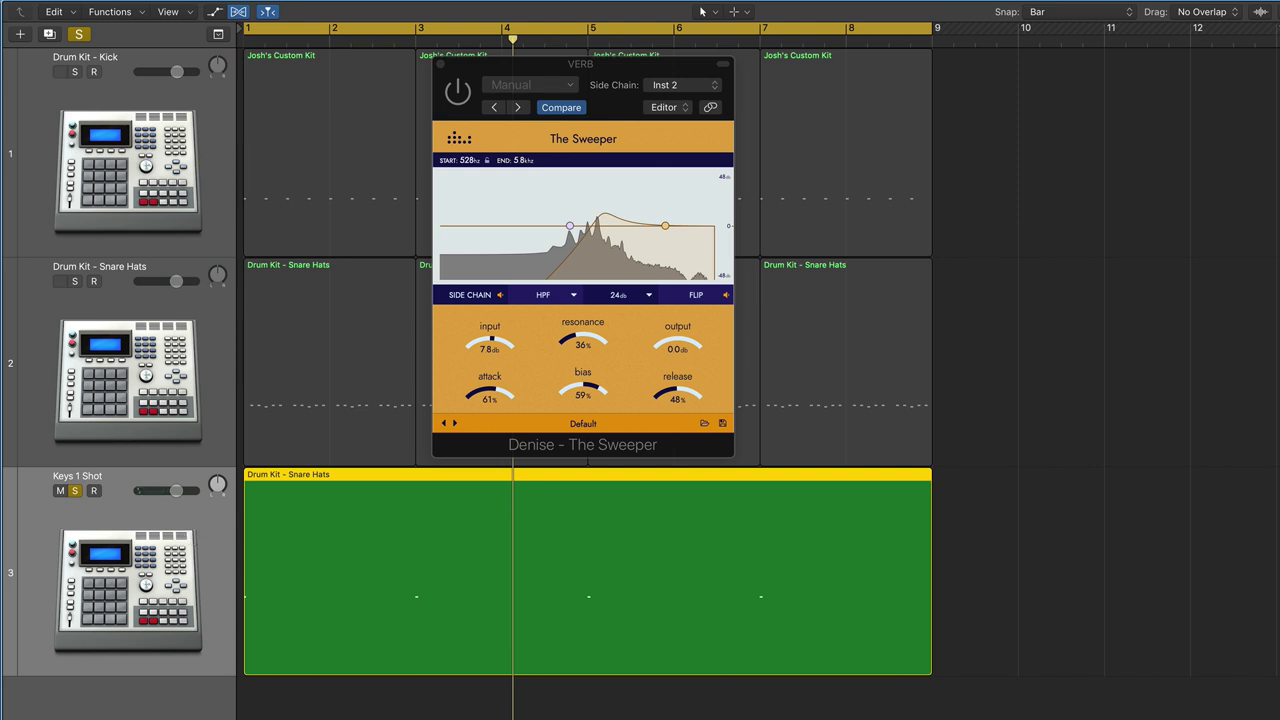
pyautogui.press('i')
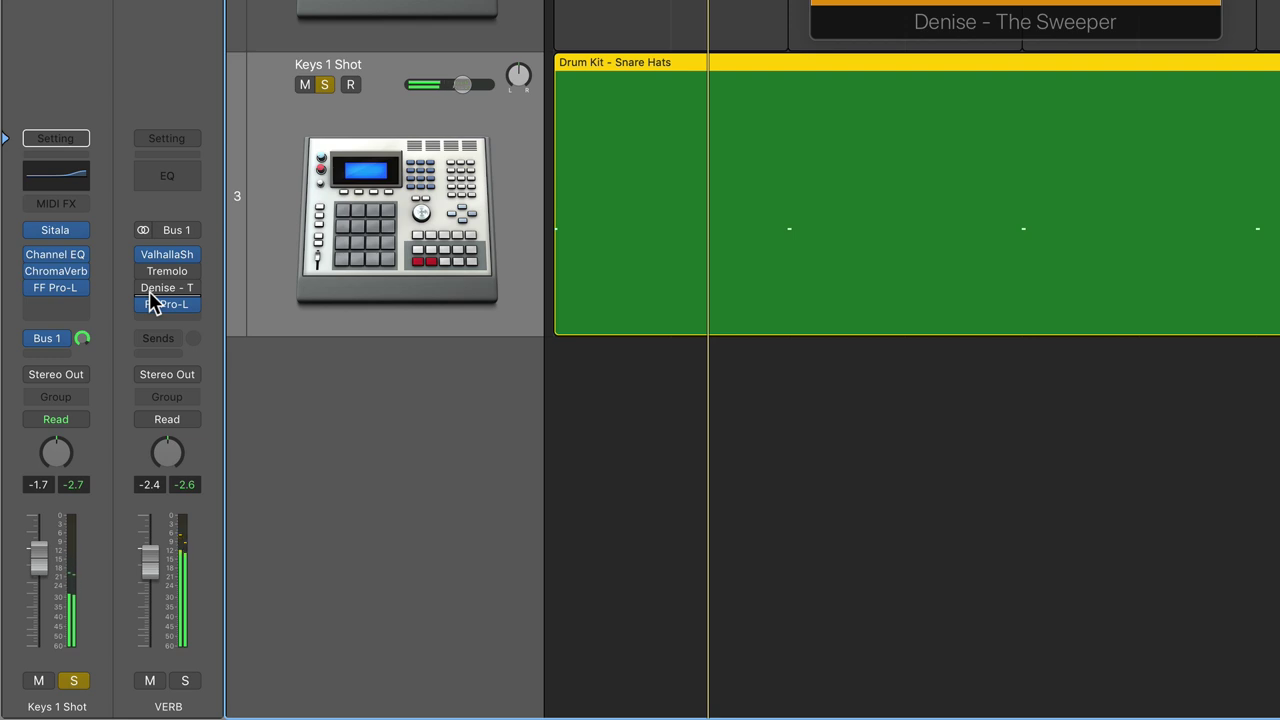
pyautogui.press('space')
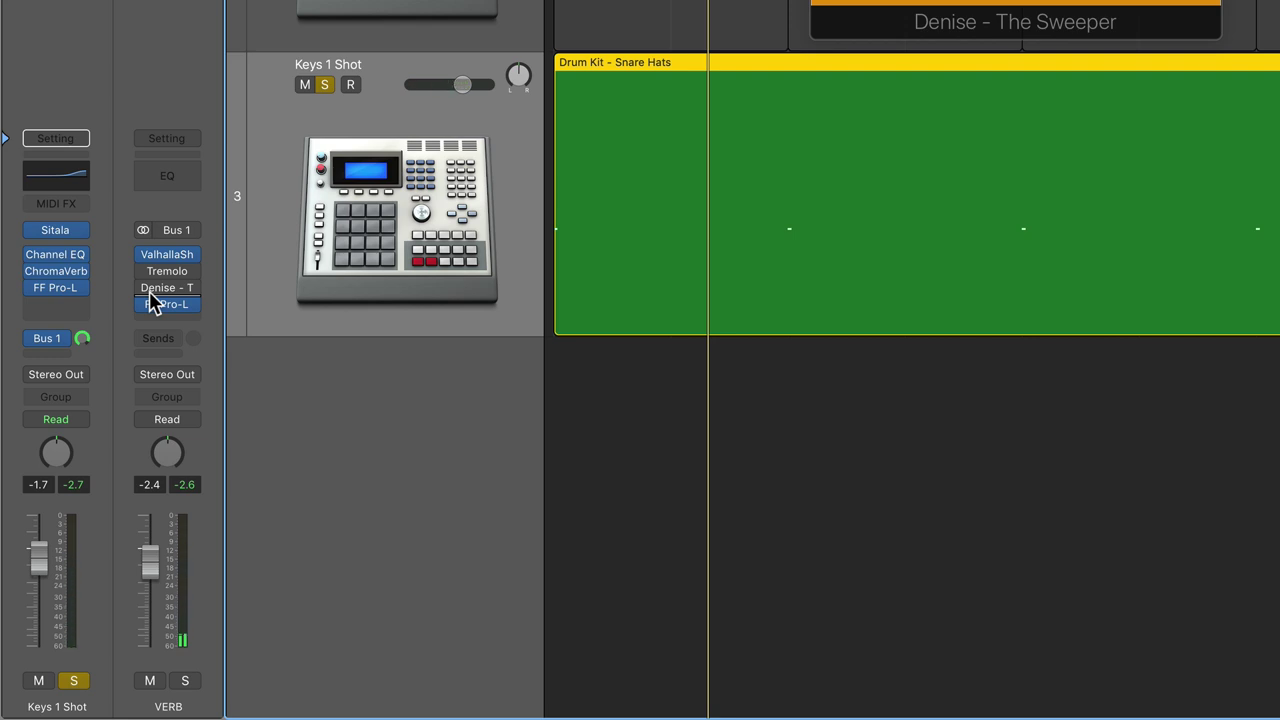
pyautogui.moveTo(150, 294)
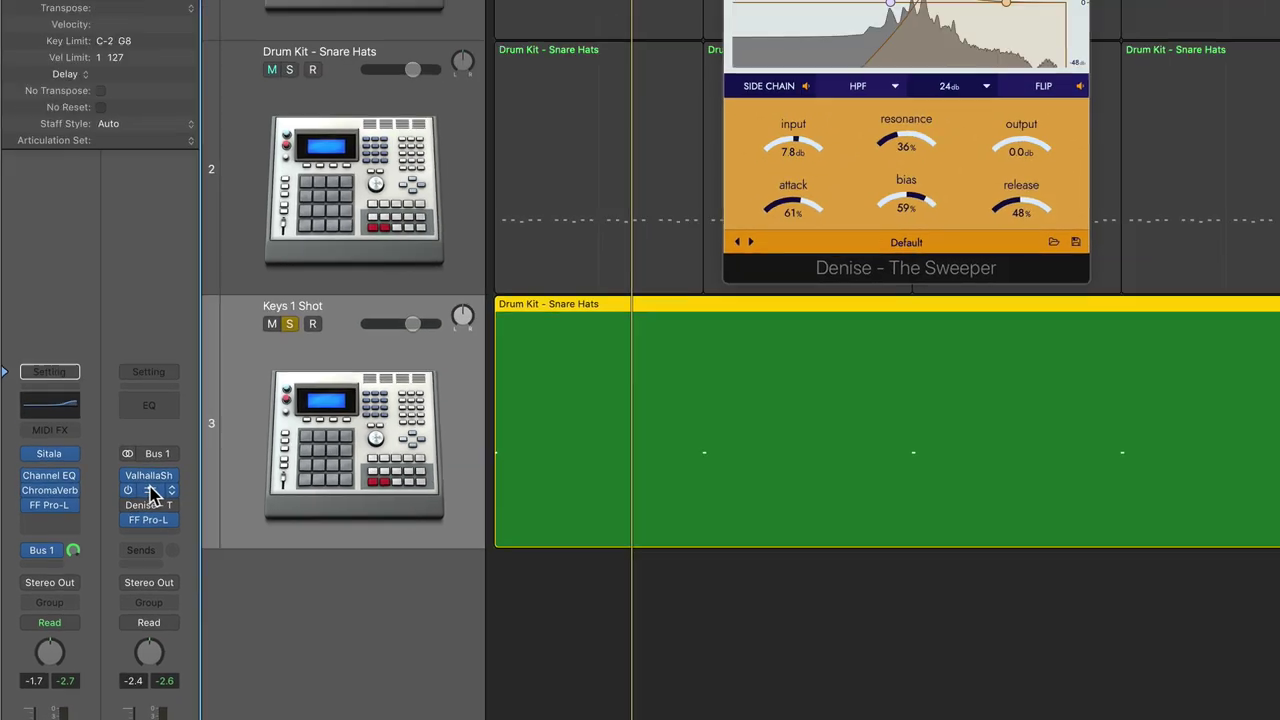
pyautogui.click(160, 271)
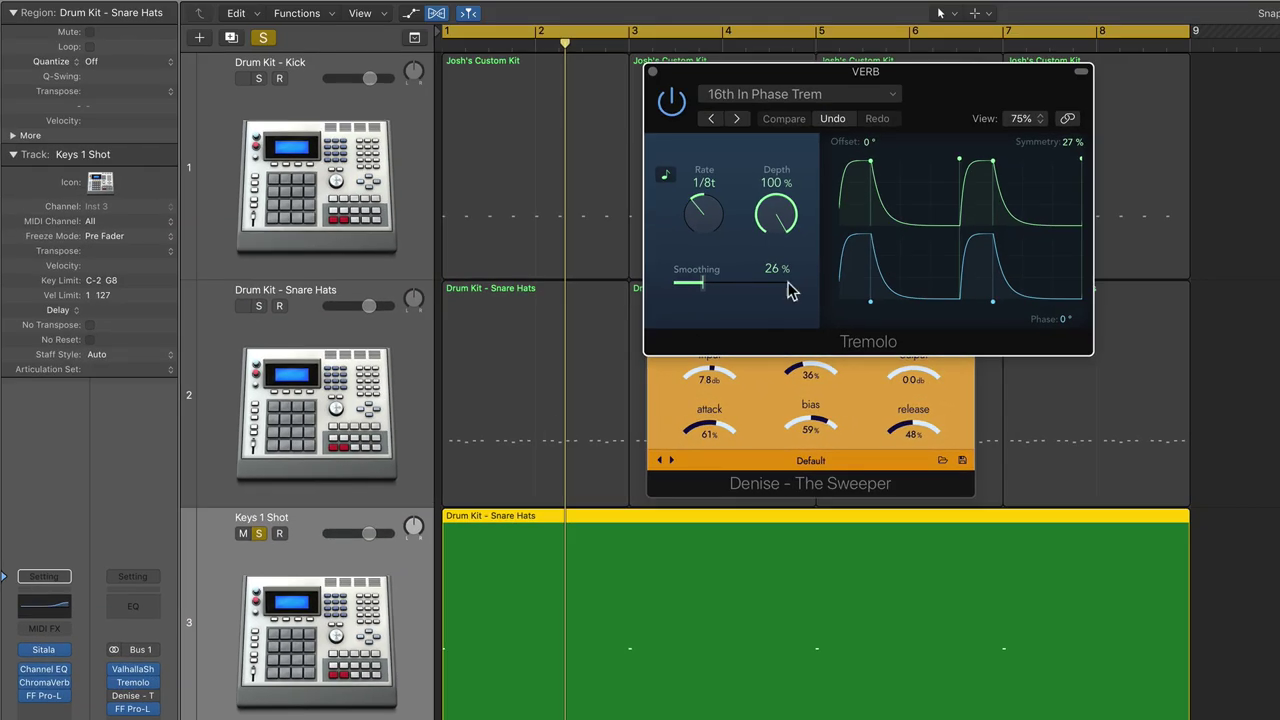
pyautogui.moveTo(943, 103); pyautogui.dragTo(880, 220)
pyautogui.press('space')
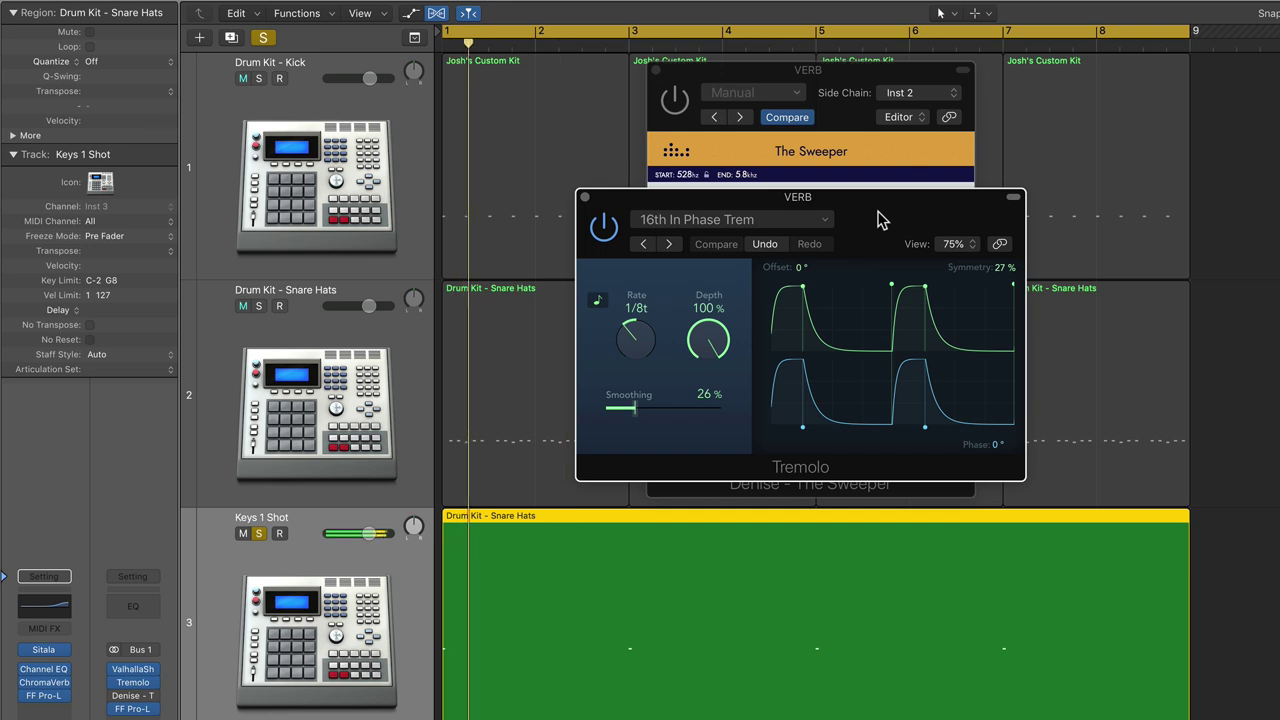
pyautogui.click(585, 198)
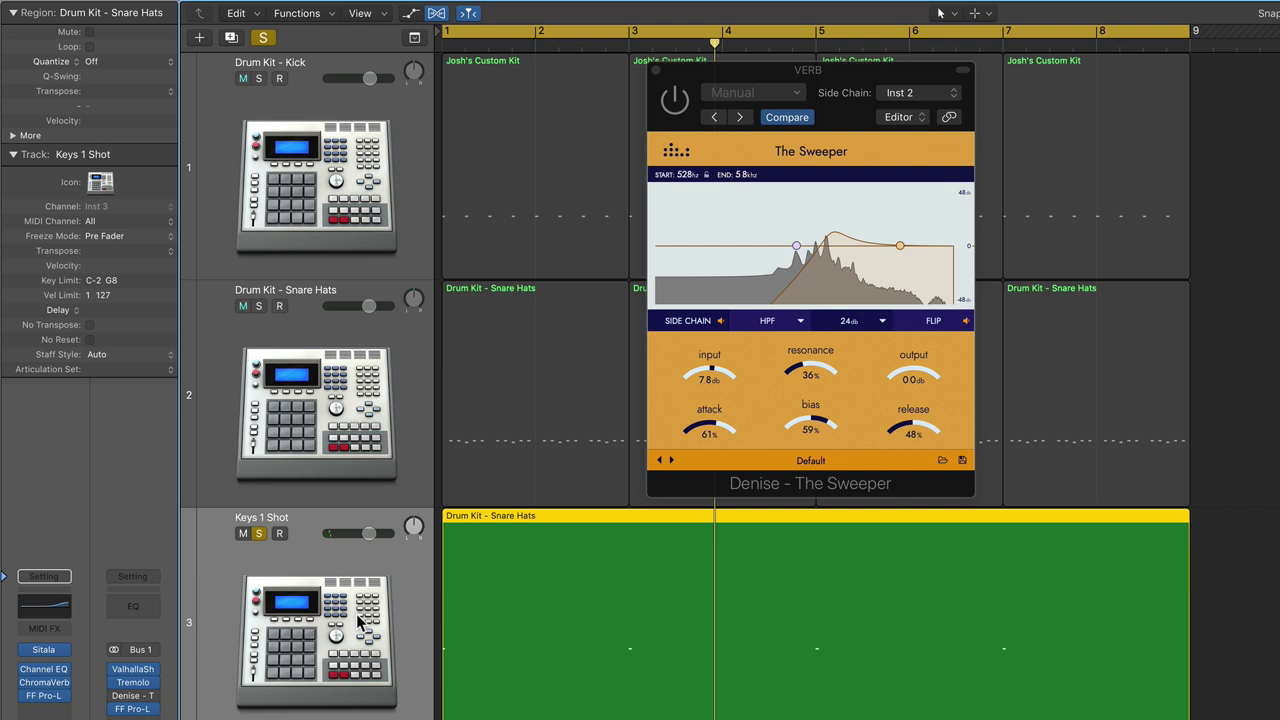
# Step: Unsolo Keys 1 Shot, play the full mix from bar 1, then stop
pyautogui.press('s')
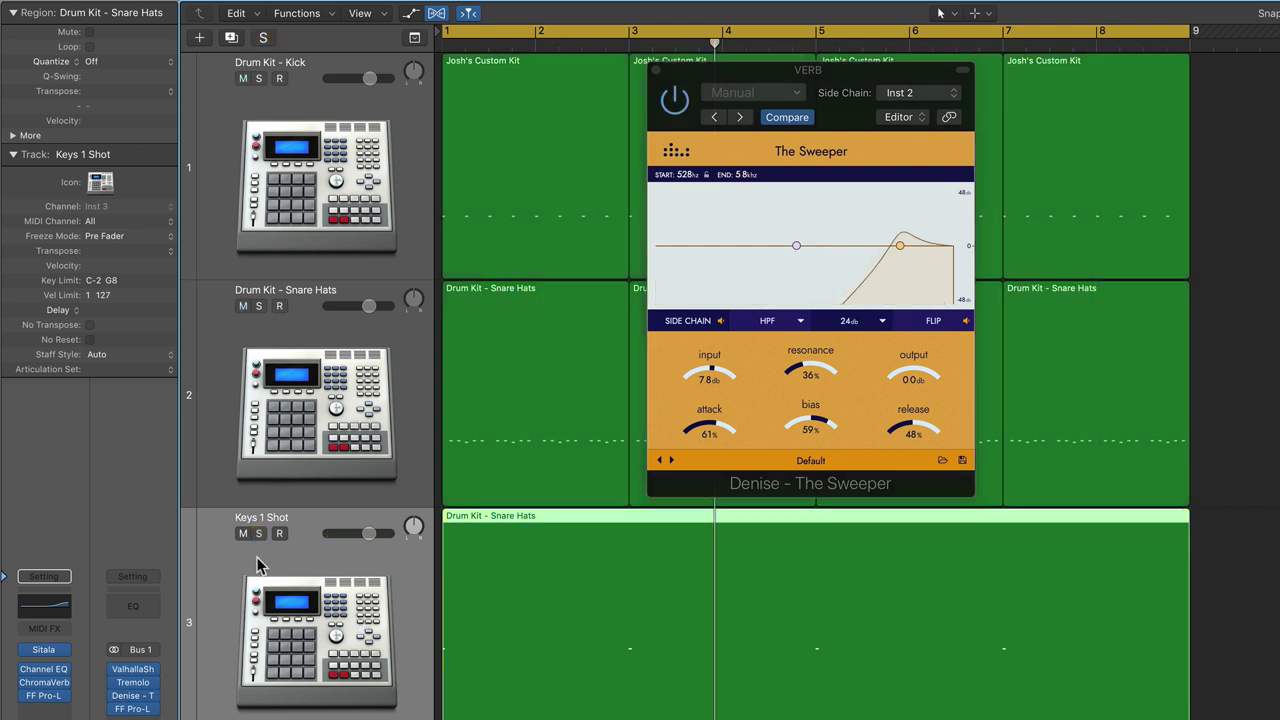
pyautogui.press('space')
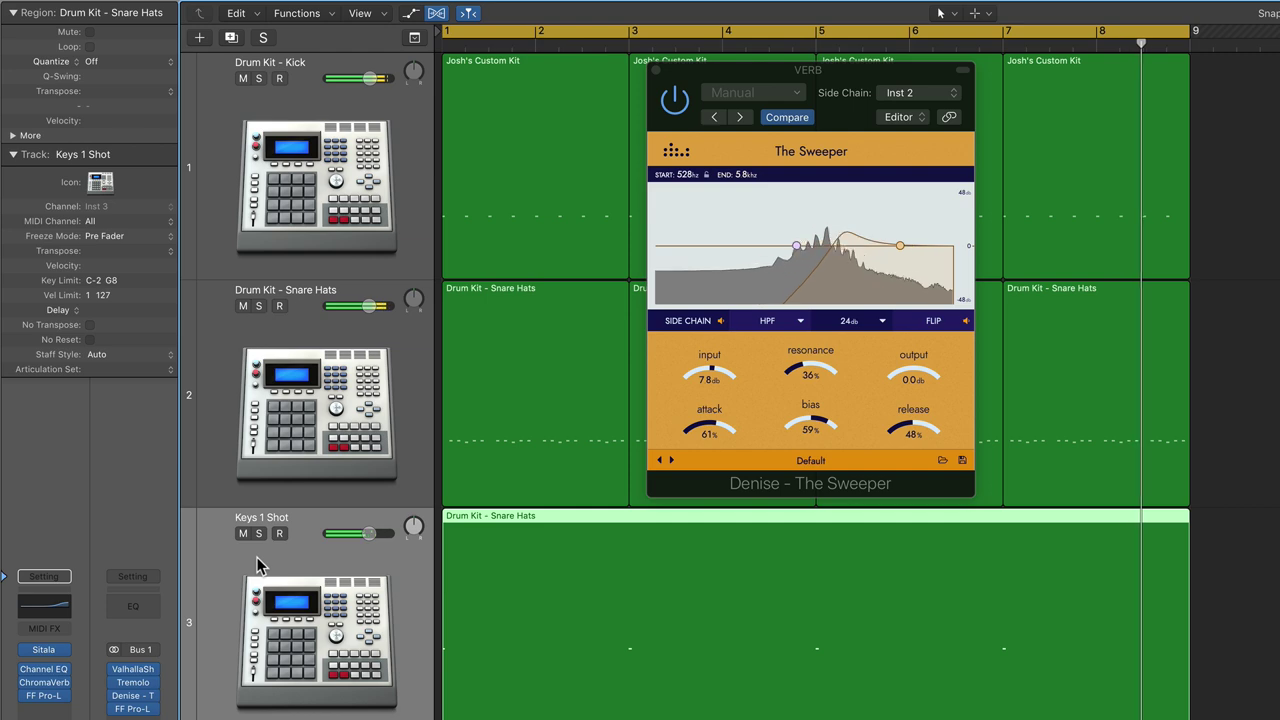
pyautogui.press('space')
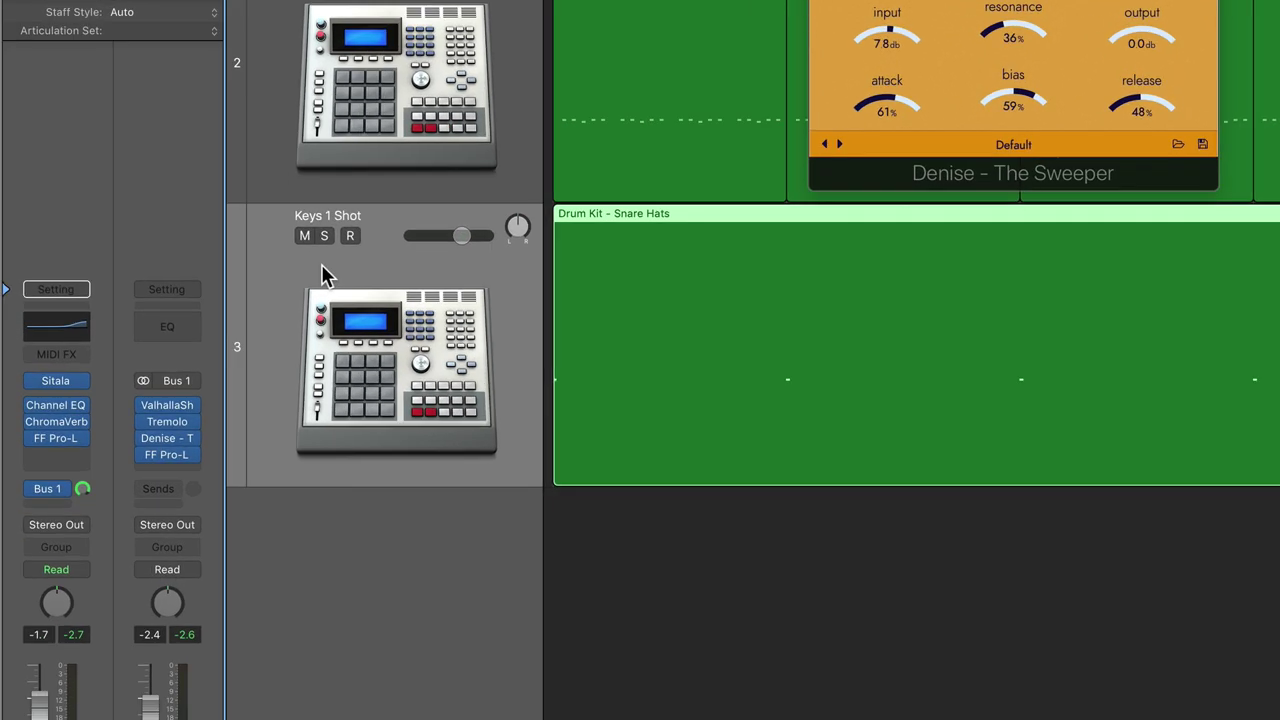